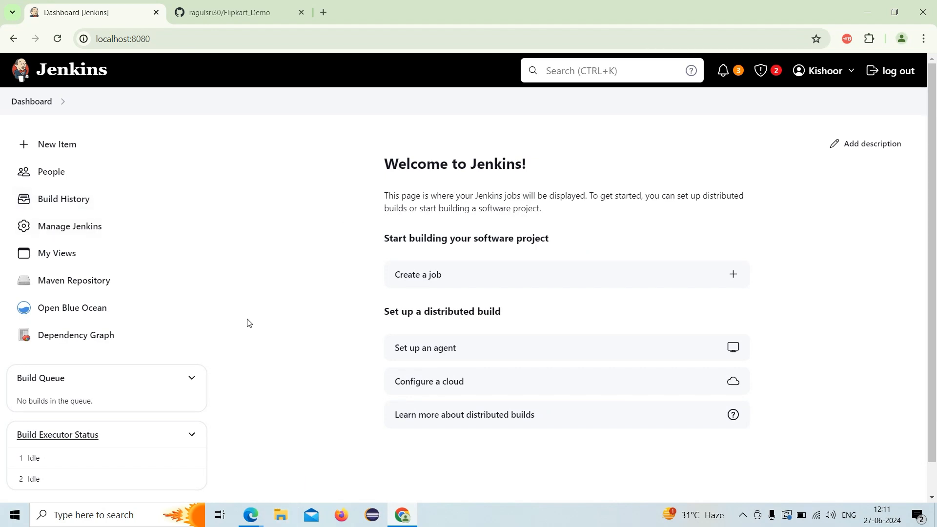
# - Create a new Pipeline item named Flipkart_pipeline
pyautogui.scroll(-1, 297, 408)
pyautogui.scroll(1, 299, 408)
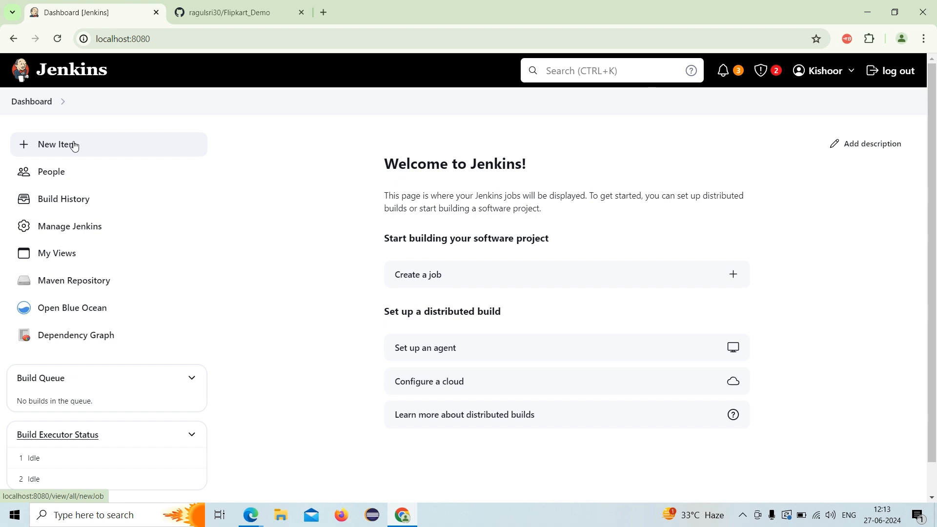
pyautogui.click(50, 149)
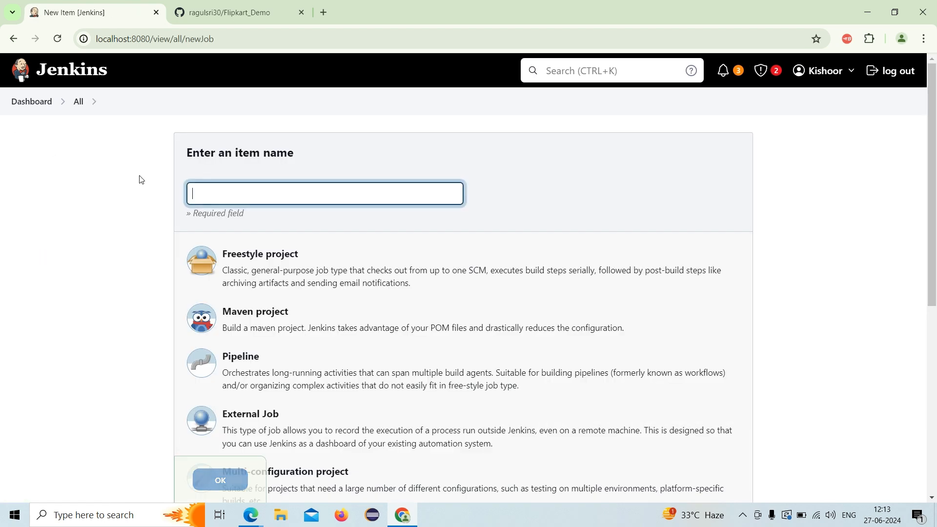
pyautogui.click(222, 187)
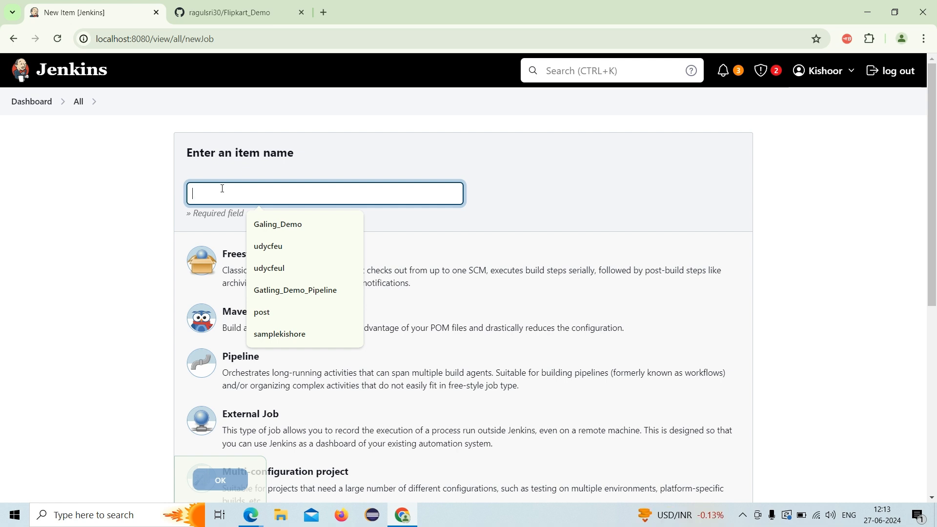
pyautogui.write('Flipkart_pipeline')
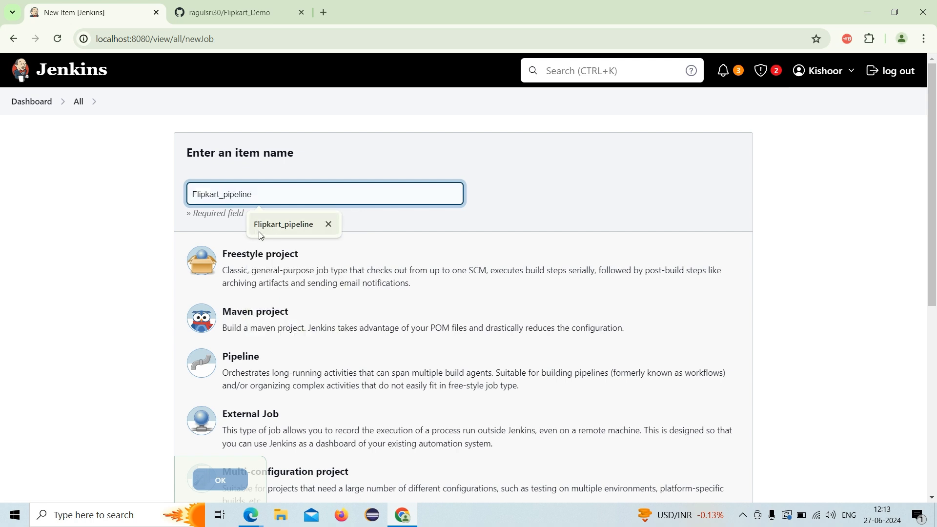
pyautogui.click(271, 232)
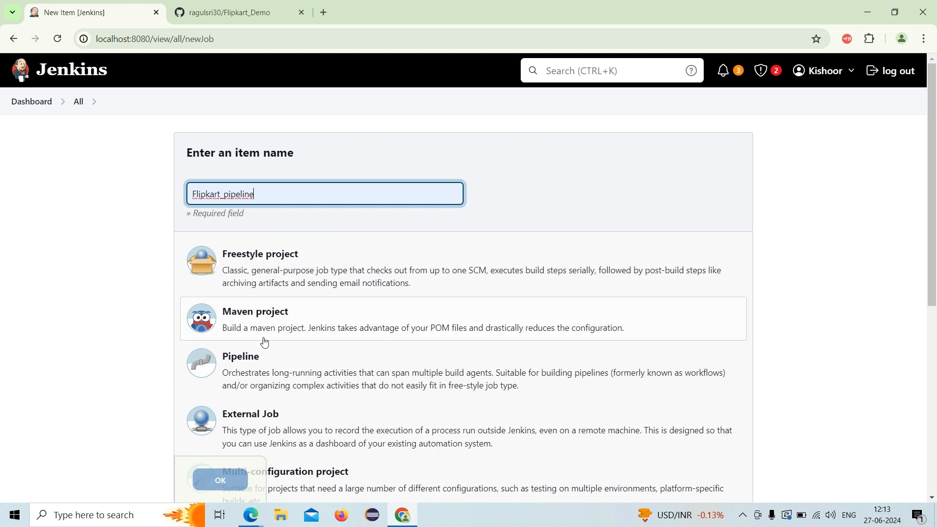
pyautogui.click(268, 377)
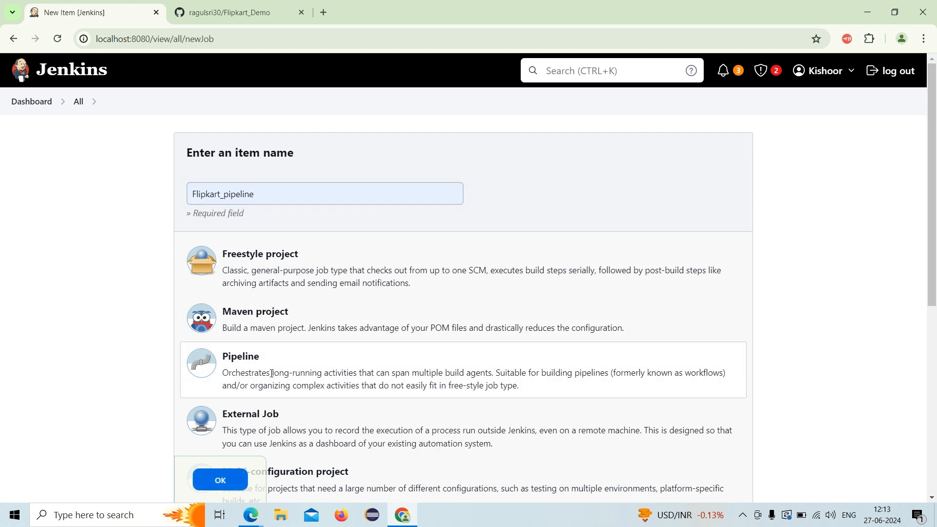
pyautogui.click(224, 480)
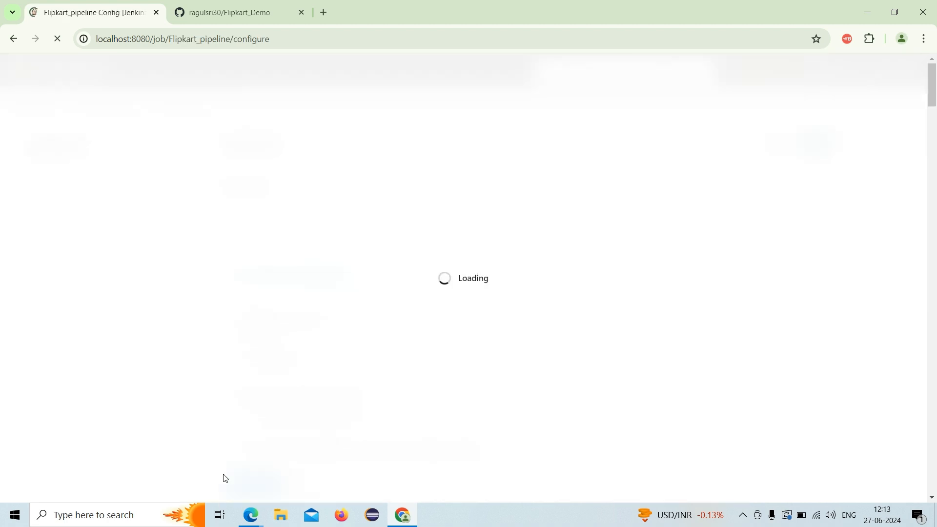
# - Enter "Flipkart End to End Execution" as the job's description
pyautogui.scroll(-5, 300, 274)
pyautogui.scroll(5, 299, 274)
pyautogui.click(290, 235)
pyautogui.write('Fli')
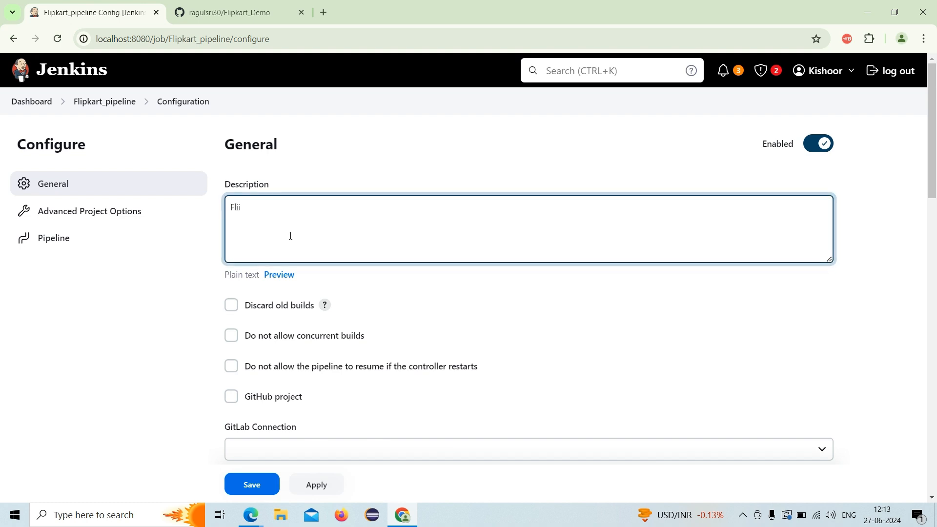
pyautogui.write('pkar')
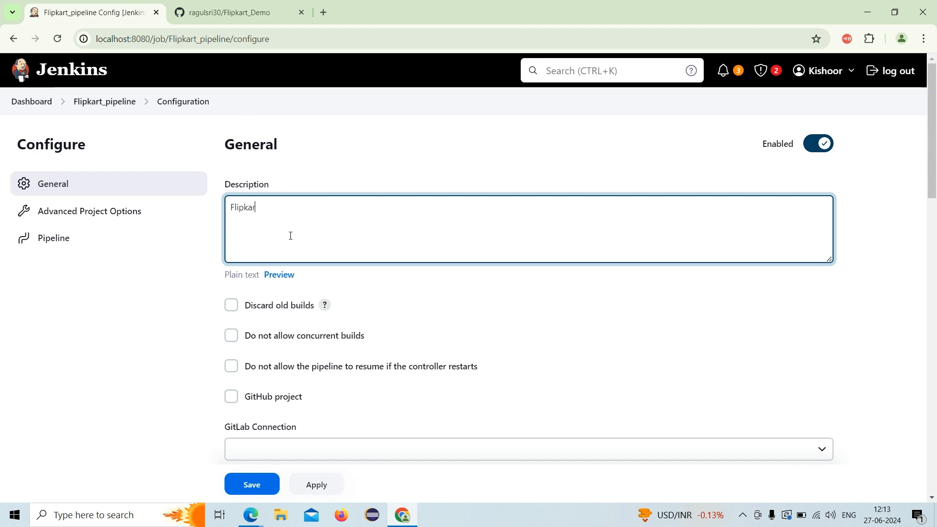
pyautogui.write('t End')
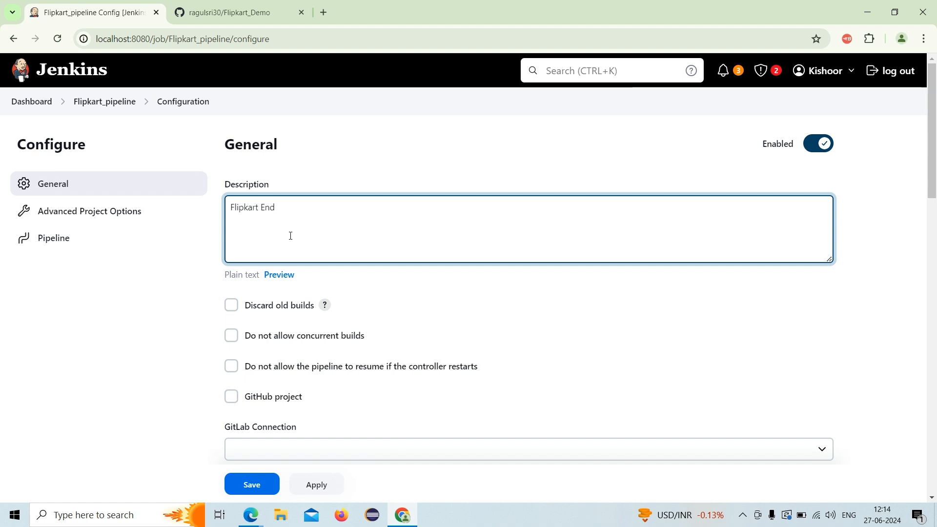
pyautogui.write(' to End')
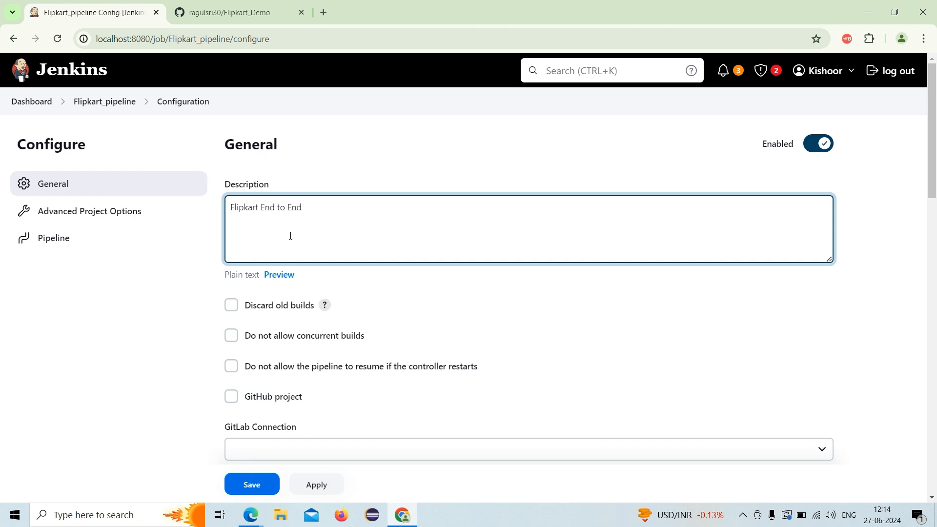
pyautogui.write(' Execution')
pyautogui.click(455, 288)
# - Enable the periodic build trigger with the schedule "* * * * *" and check the schedule feedback
pyautogui.scroll(-2, 453, 289)
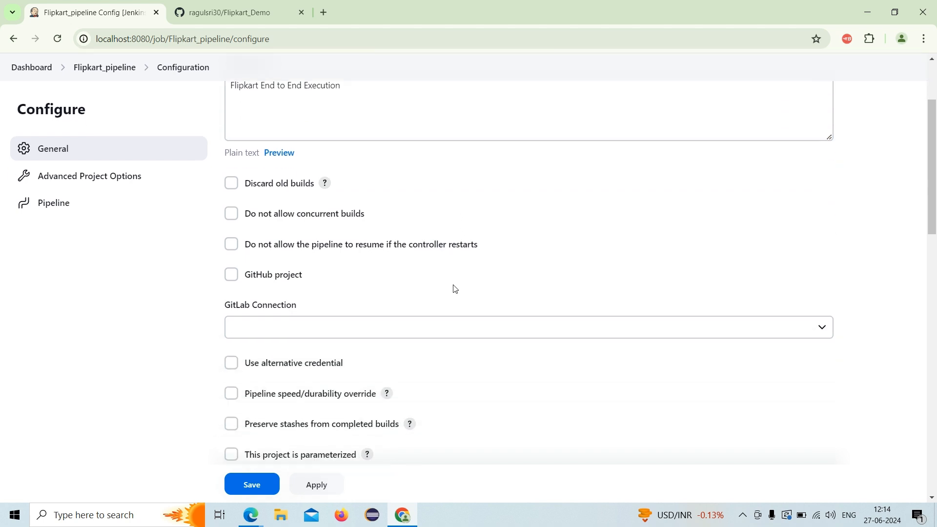
pyautogui.scroll(-5, 453, 288)
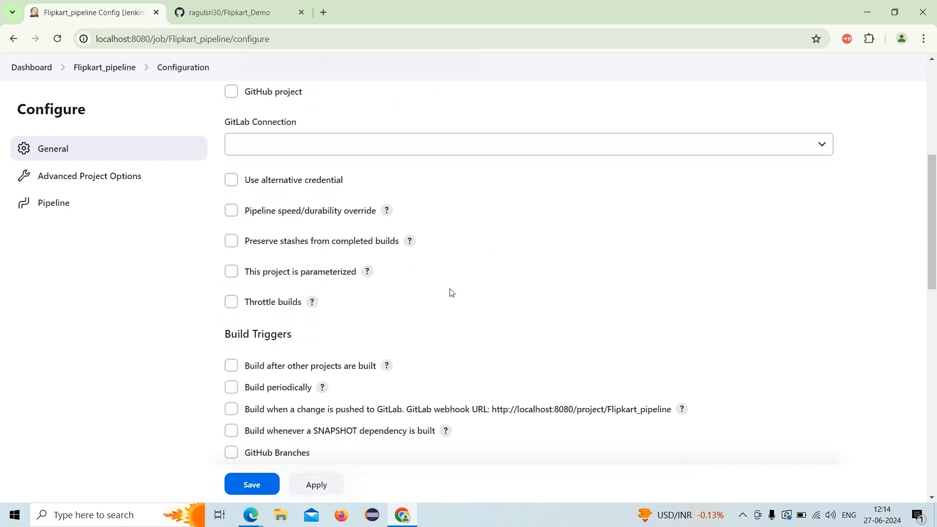
pyautogui.moveTo(215, 296); pyautogui.dragTo(335, 334)
pyautogui.click(337, 334)
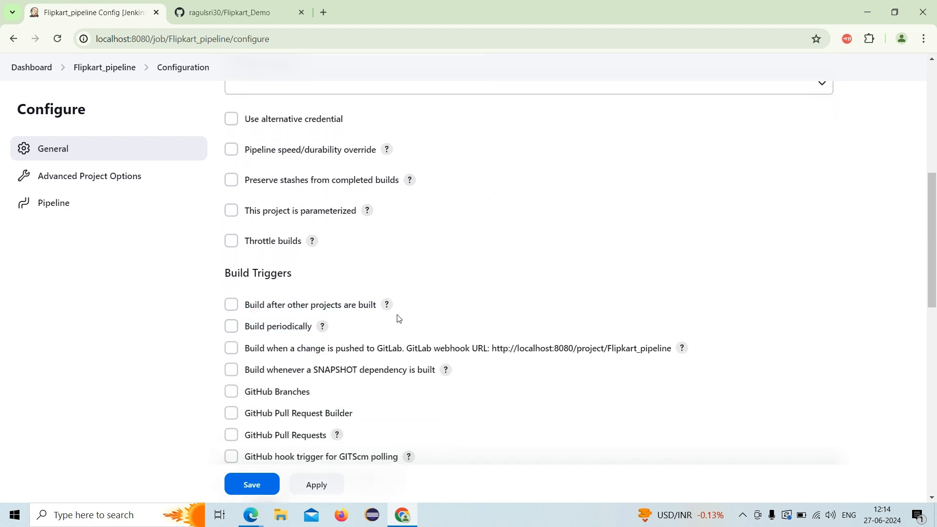
pyautogui.scroll(-1, 398, 318)
pyautogui.click(232, 265)
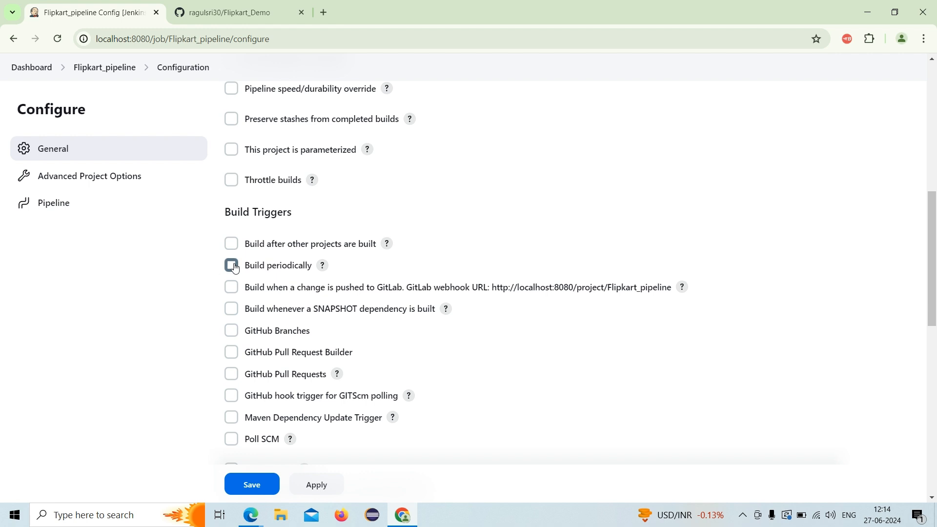
pyautogui.click(271, 302)
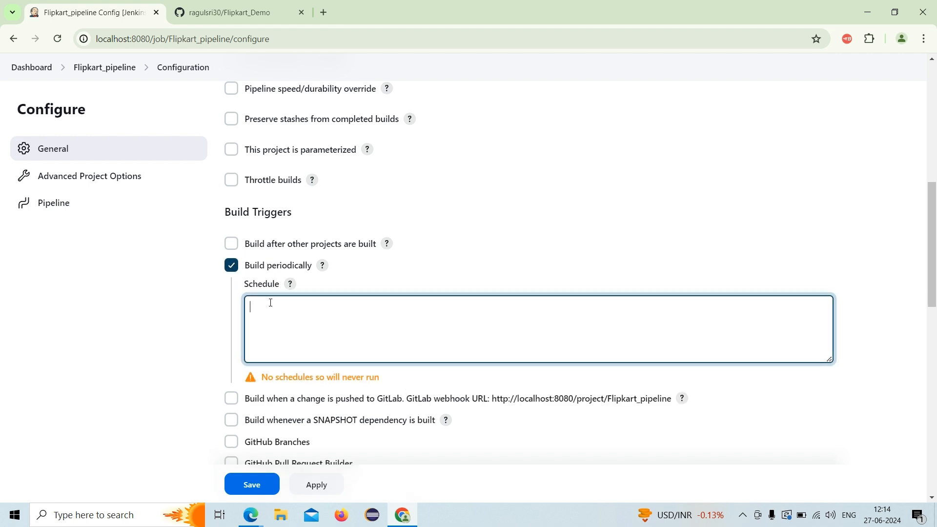
pyautogui.write('* * * * *')
pyautogui.click(445, 242)
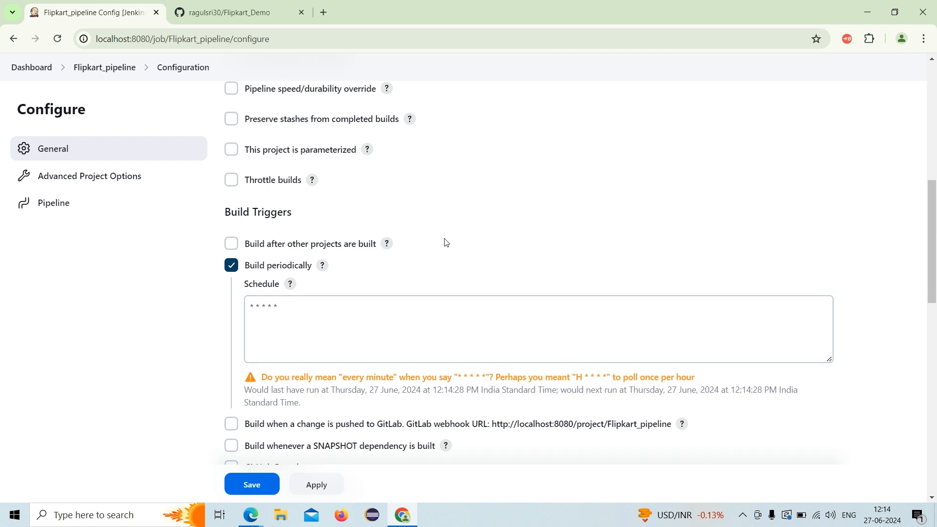
pyautogui.scroll(-1, 426, 251)
pyautogui.moveTo(262, 316); pyautogui.dragTo(785, 344)
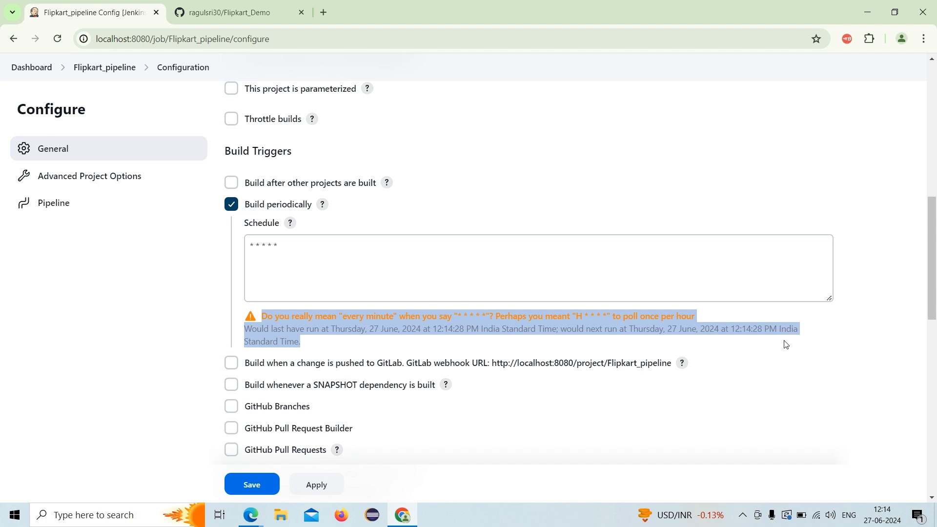
pyautogui.click(775, 345)
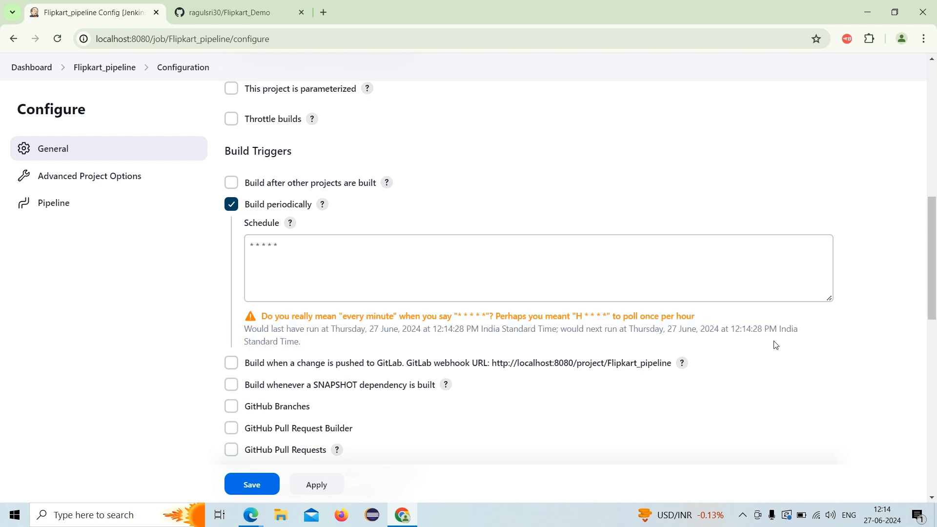
# - Keep the pipeline definition as Pipeline script and load the GitHub + Maven sample script
pyautogui.scroll(-5, 775, 345)
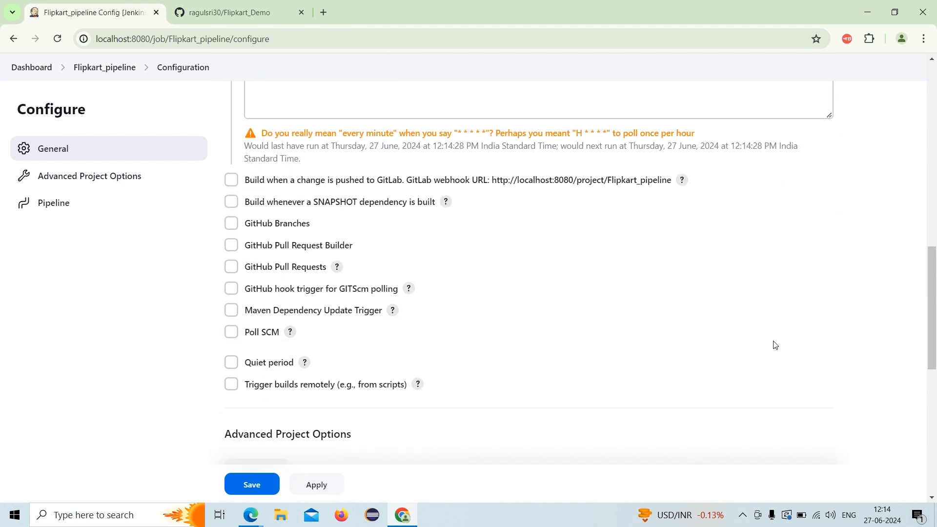
pyautogui.scroll(-1, 775, 344)
pyautogui.scroll(-3, 775, 345)
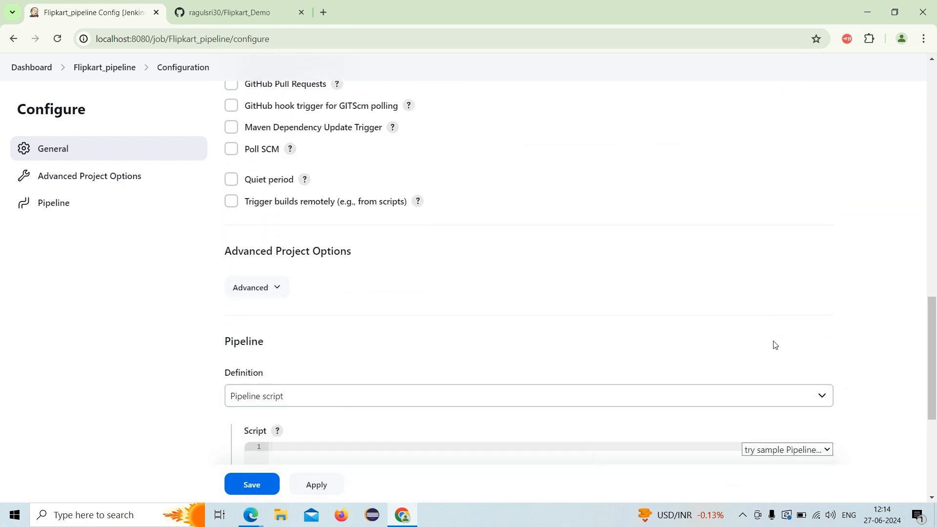
pyautogui.click(713, 283)
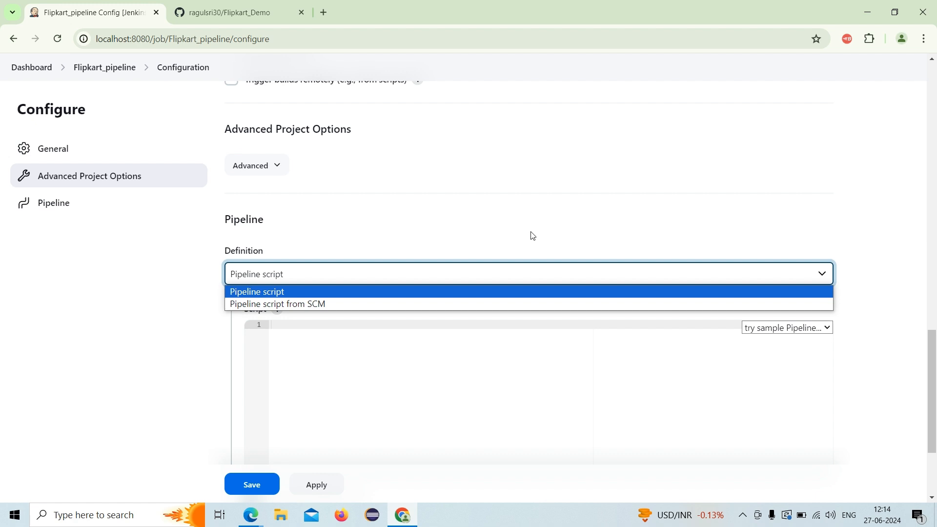
pyautogui.click(275, 293)
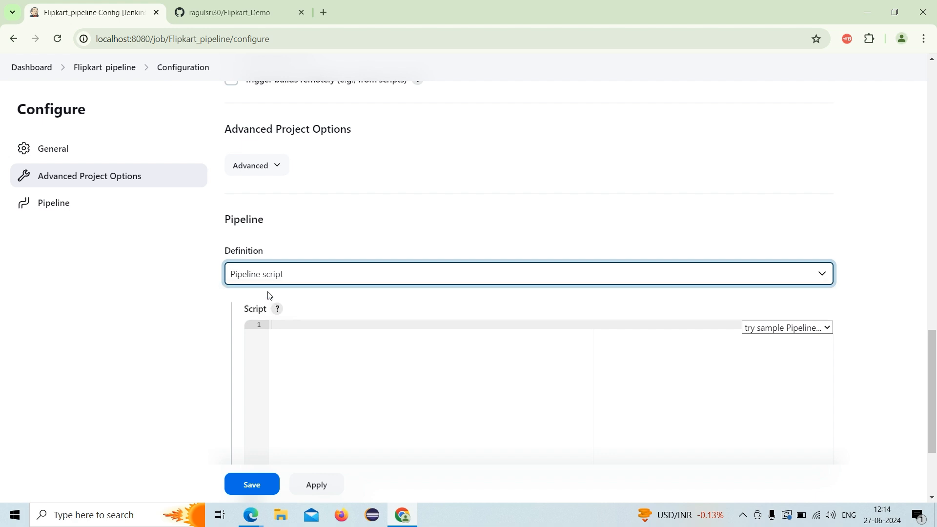
pyautogui.click(770, 330)
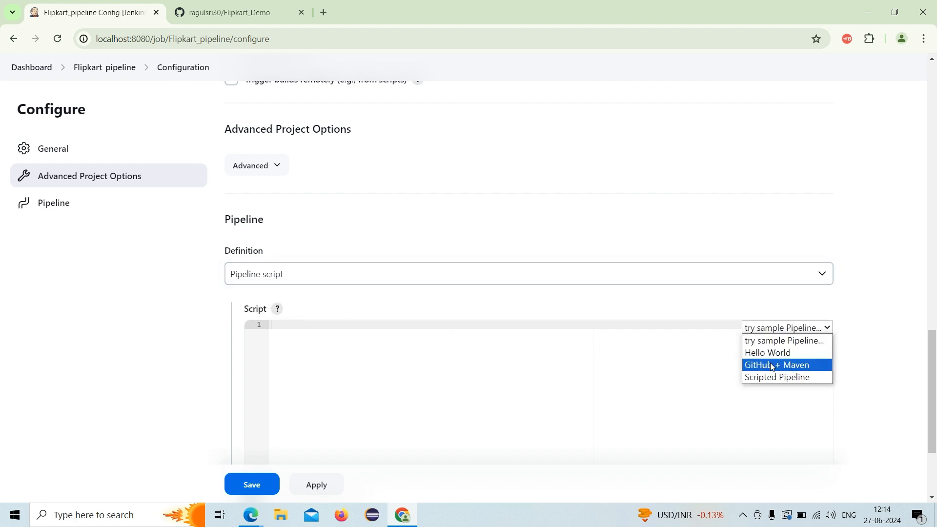
pyautogui.click(799, 365)
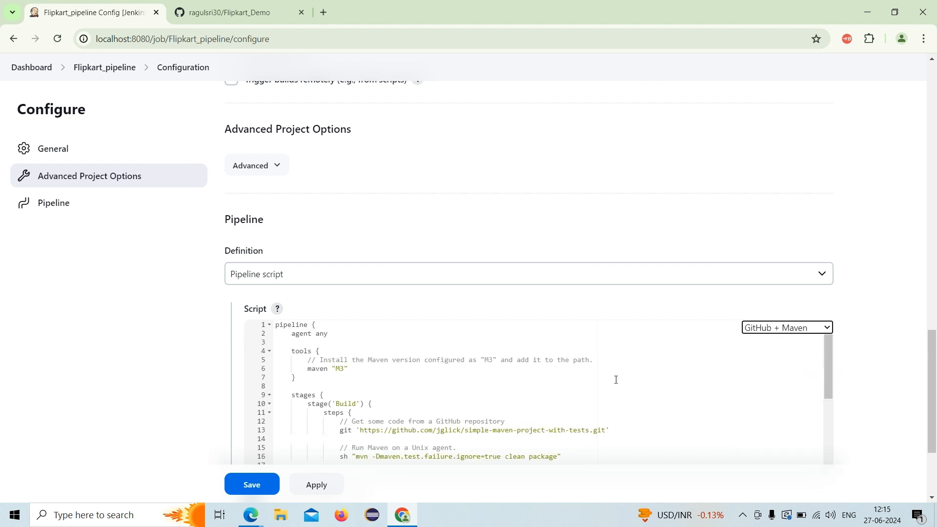
# - Copy the entire sample pipeline script into a new Notepad document, with the window maximized and the text enlarged
pyautogui.click(485, 387)
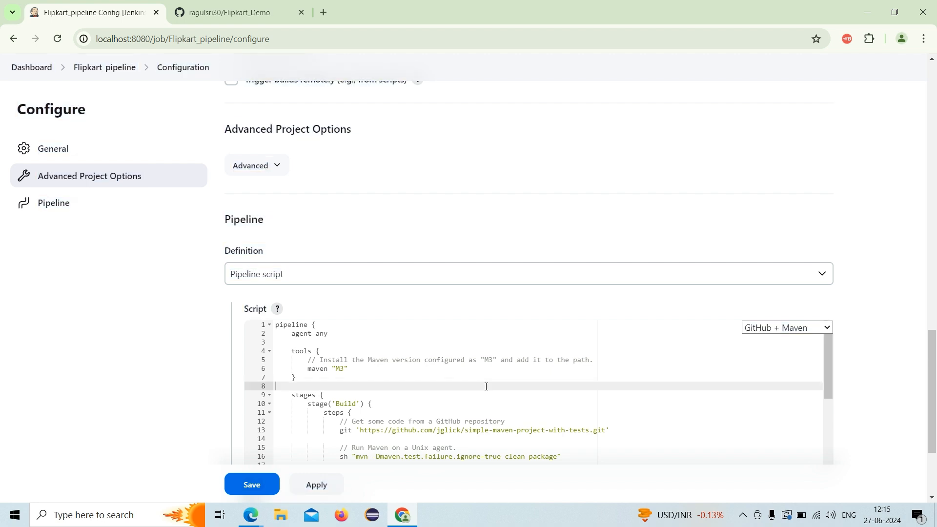
pyautogui.hotkey('ctrl', 'a')
pyautogui.hotkey('ctrl', 'c')
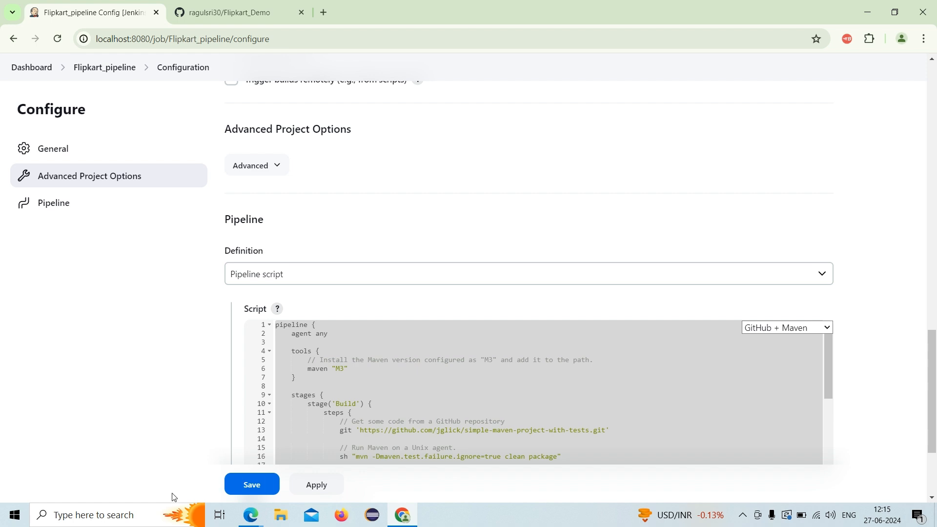
pyautogui.click(131, 515)
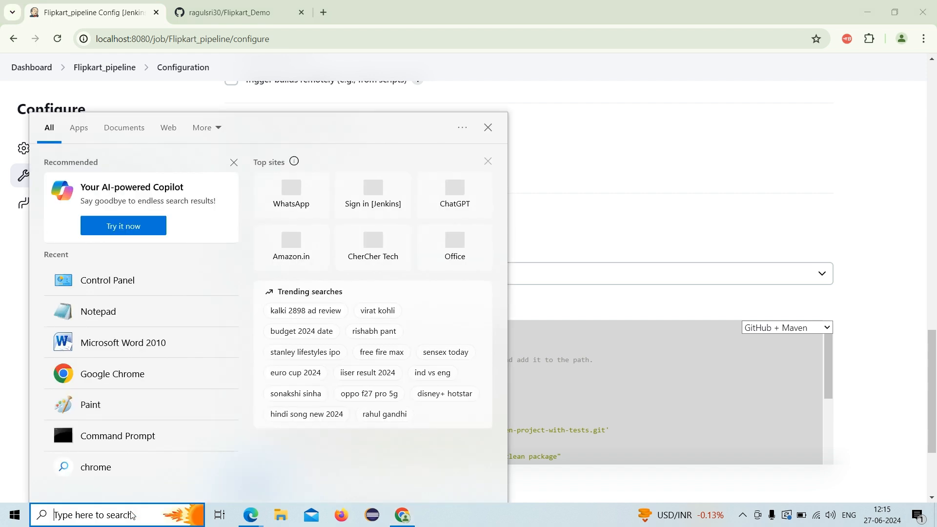
pyautogui.write('te')
pyautogui.press('BackSpace')
pyautogui.press('BackSpace')
pyautogui.write('note')
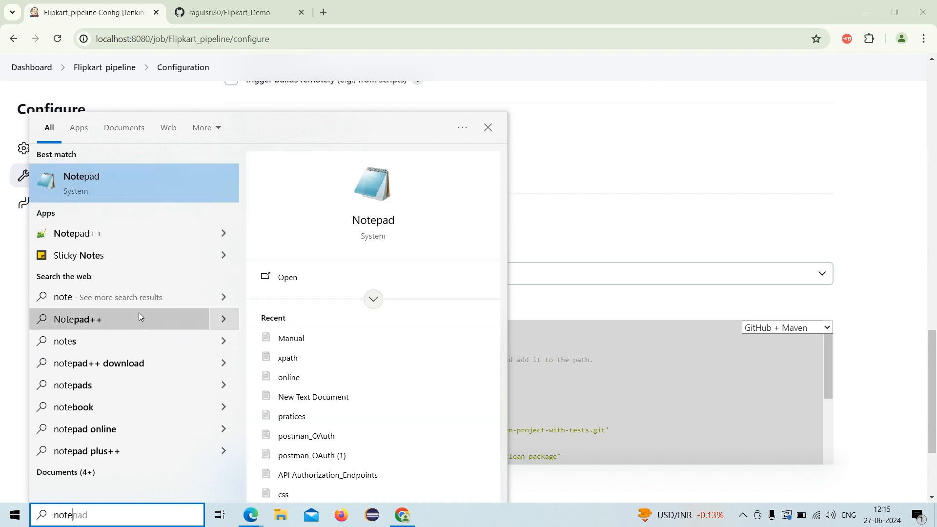
pyautogui.click(140, 195)
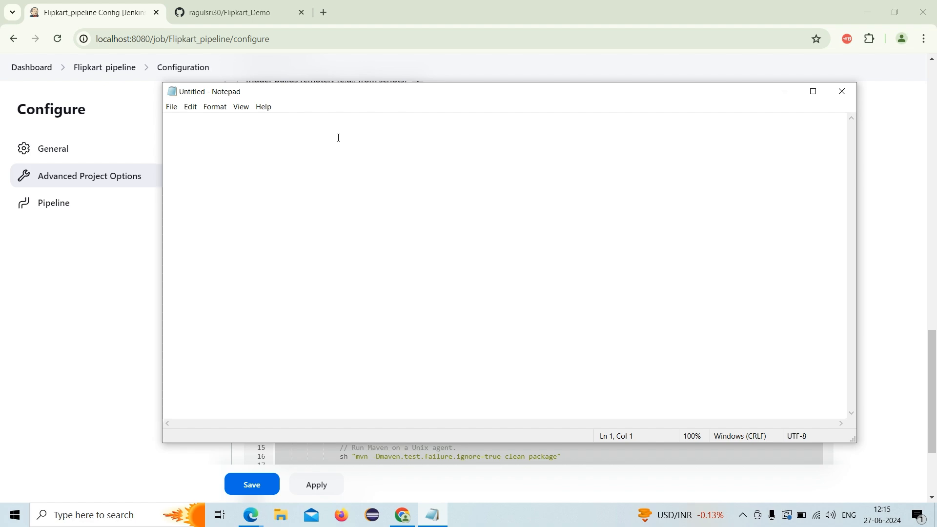
pyautogui.hotkey('ctrl', 'v')
pyautogui.click(813, 92)
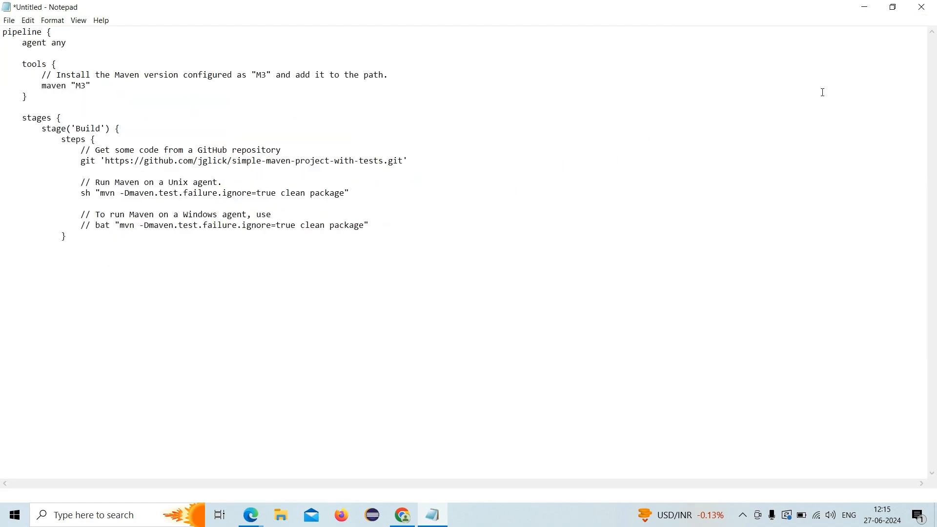
pyautogui.scroll(4, 487, 168)
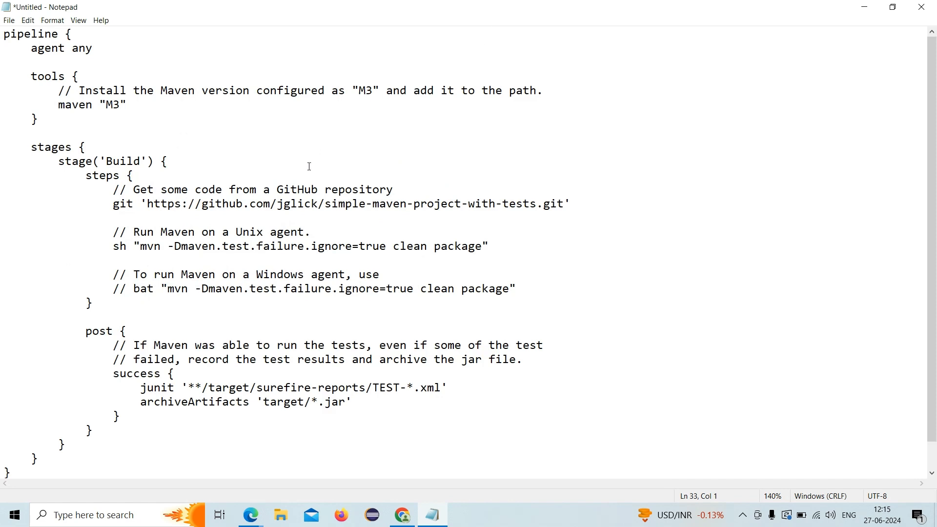
# - Change the Maven tool name in the script's tools block to "Maven"
pyautogui.moveTo(120, 105); pyautogui.dragTo(107, 105)
pyautogui.press('BackSpace')
pyautogui.write('Maven')
pyautogui.click(224, 129)
# - Delete the sample commands inside the Build stage's steps block and remove the entire post block from the script
pyautogui.scroll(-1, 225, 129)
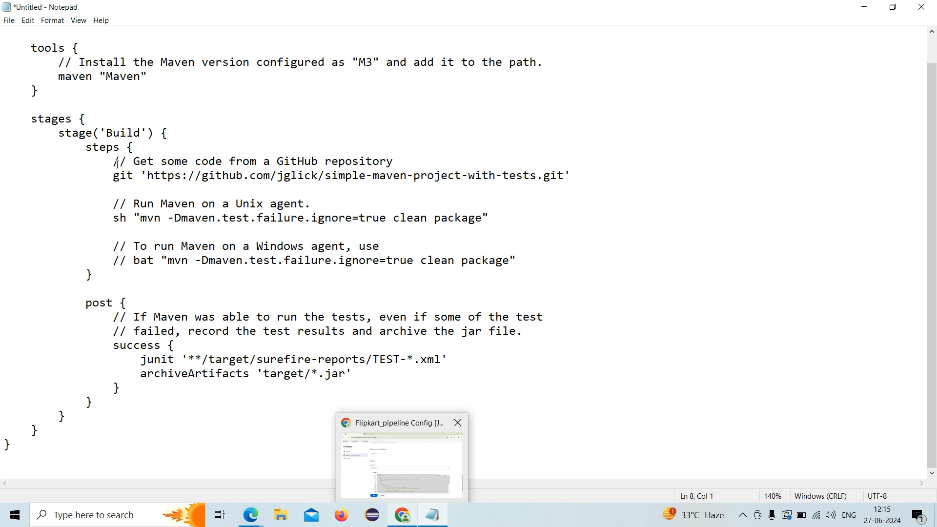
pyautogui.moveTo(117, 163); pyautogui.dragTo(523, 262)
pyautogui.press('BackSpace')
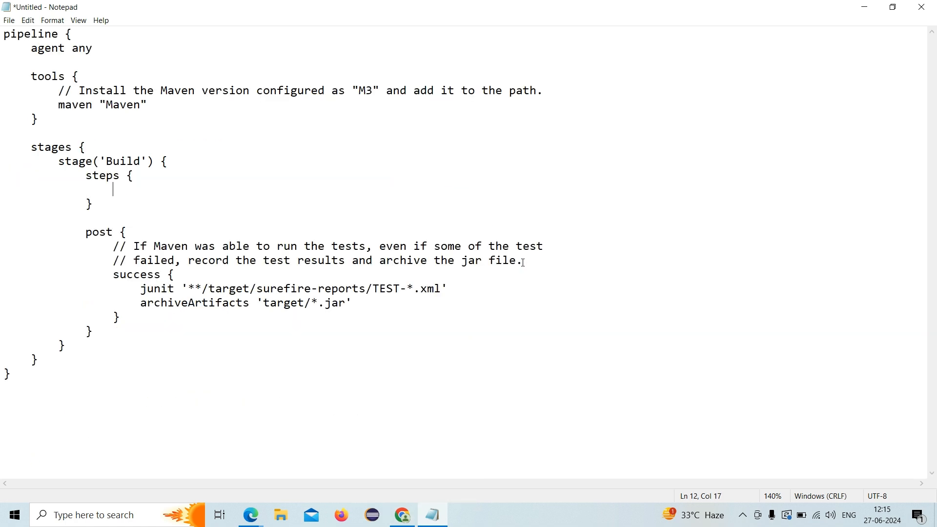
pyautogui.moveTo(83, 231); pyautogui.dragTo(97, 329)
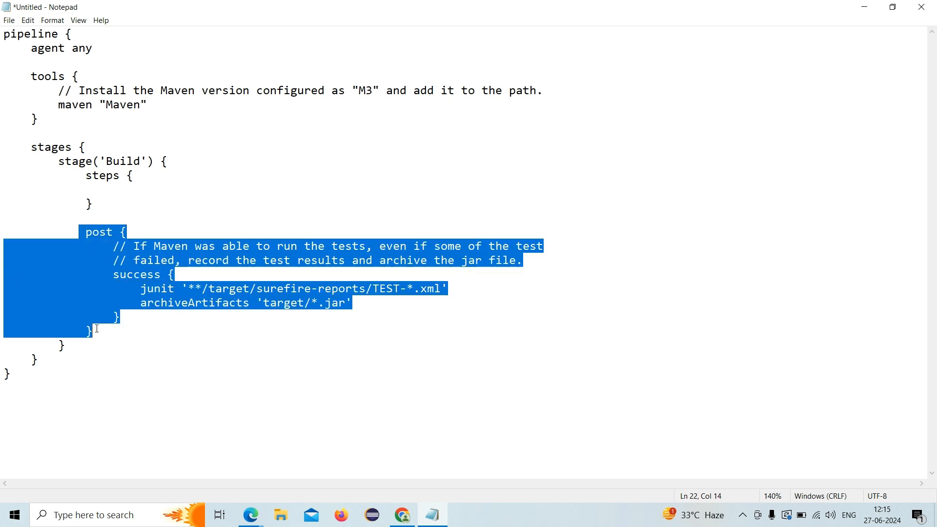
pyautogui.press('BackSpace')
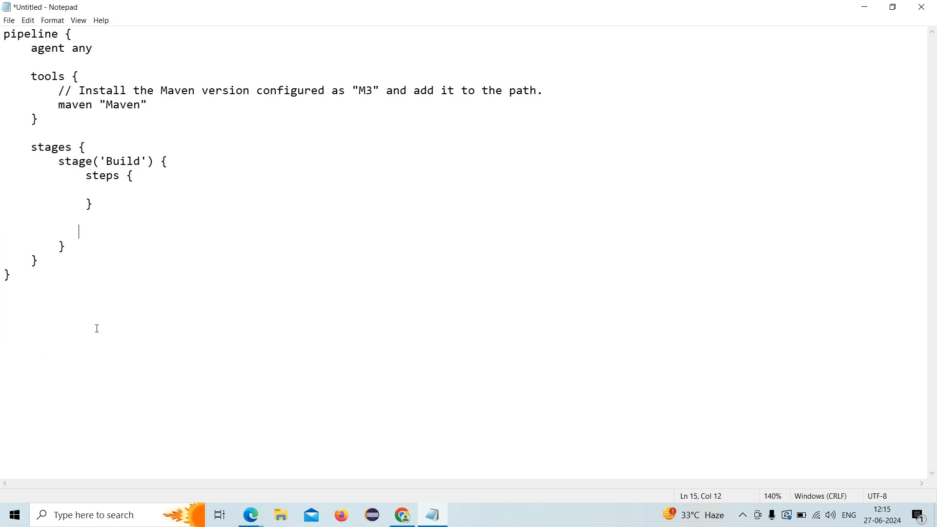
# - Add blank lines after the opening lines of the stages block, the Build stage and its steps block
pyautogui.click(168, 165)
pyautogui.press('Return')
pyautogui.click(98, 139)
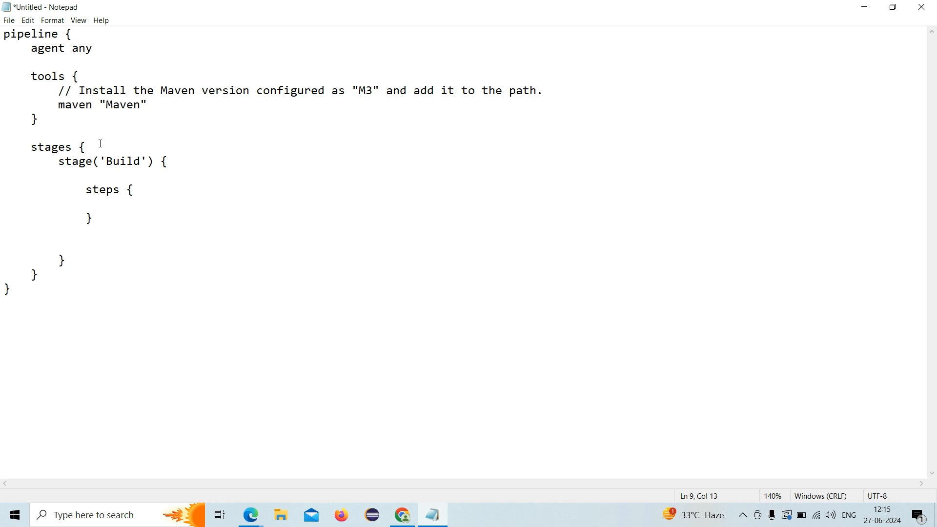
pyautogui.press('Return')
pyautogui.click(145, 201)
pyautogui.press('Return')
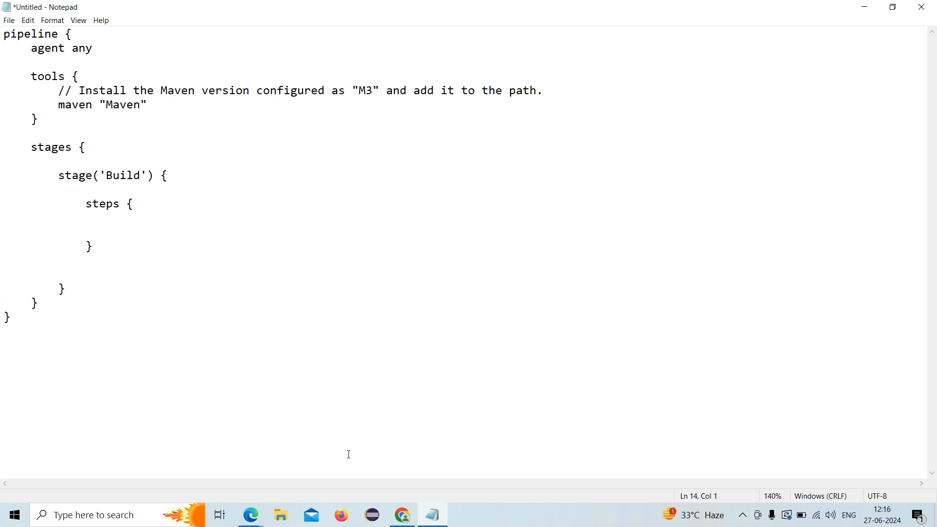
# - Switch to Chrome, open Pipeline Syntax from the Flipkart_pipeline configuration, and choose the "git: Git" sample step
pyautogui.click(400, 515)
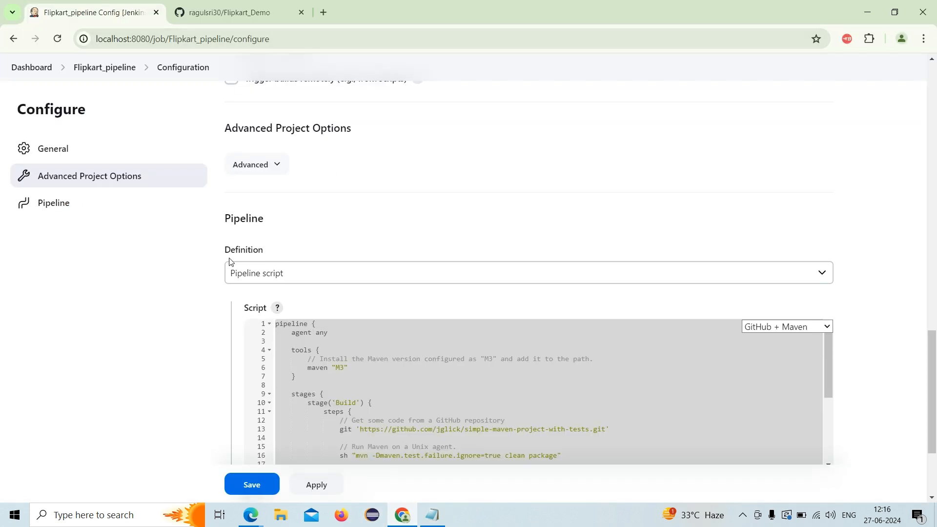
pyautogui.scroll(-3, 230, 260)
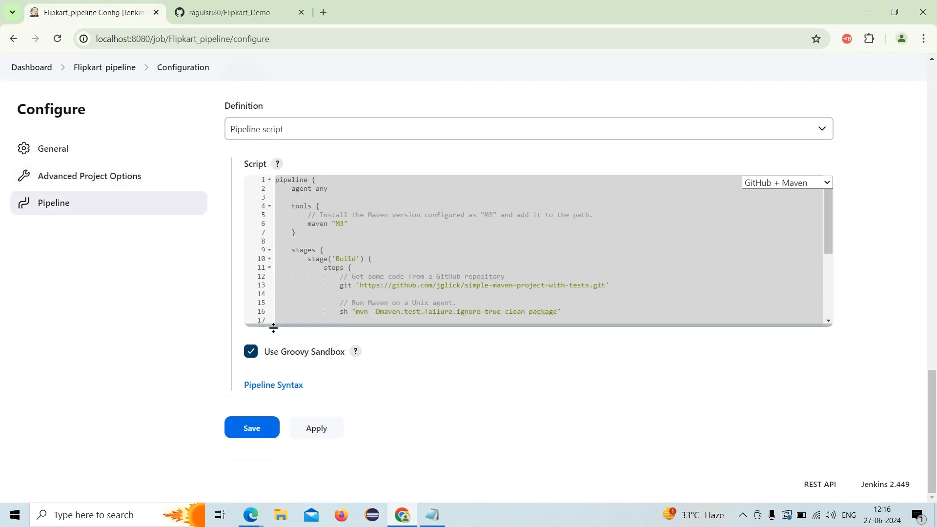
pyautogui.click(287, 388)
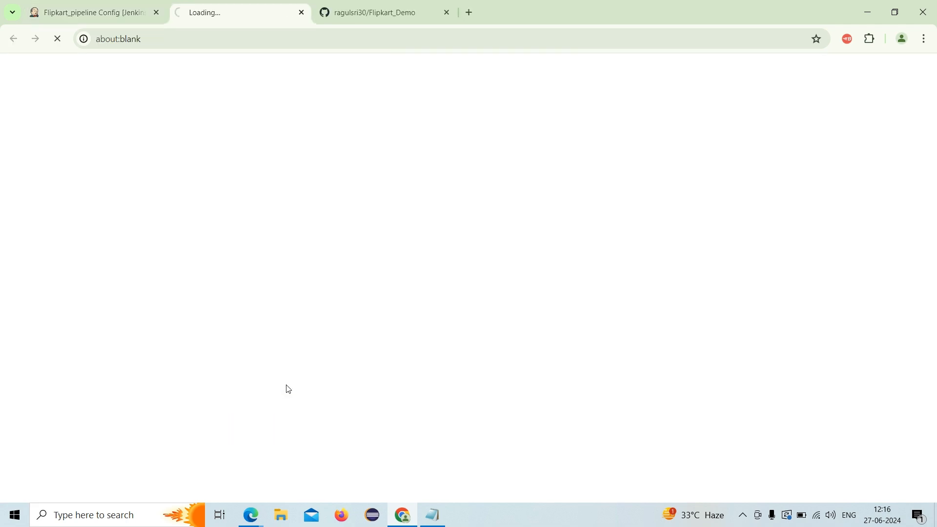
pyautogui.click(358, 294)
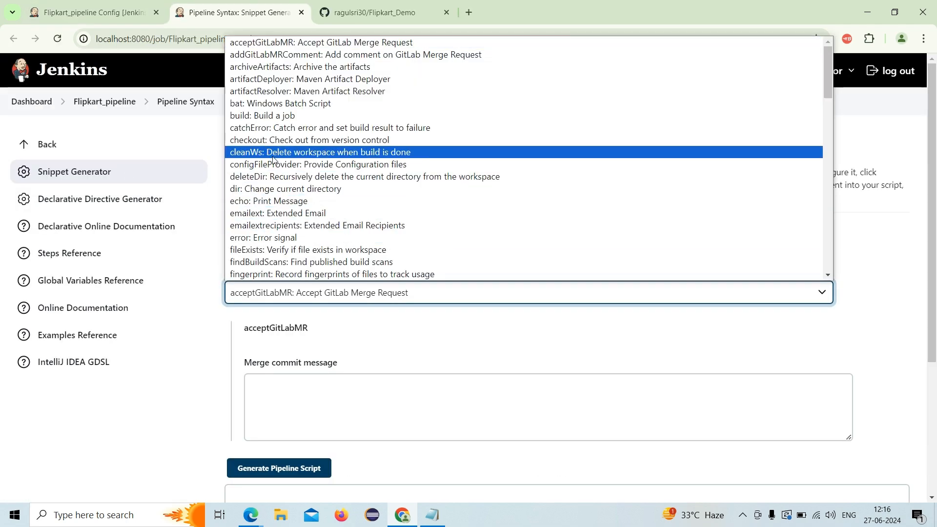
pyautogui.scroll(-1, 272, 193)
pyautogui.scroll(-10, 272, 192)
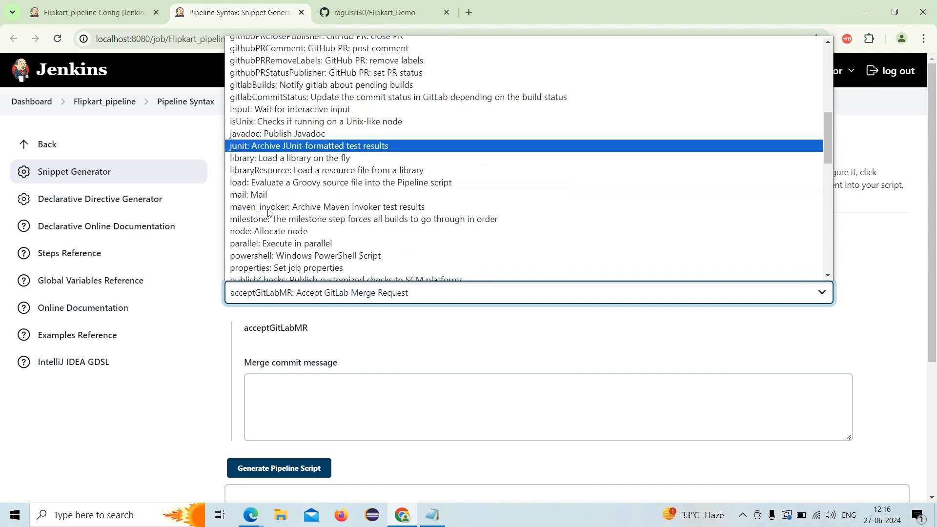
pyautogui.scroll(-6, 269, 213)
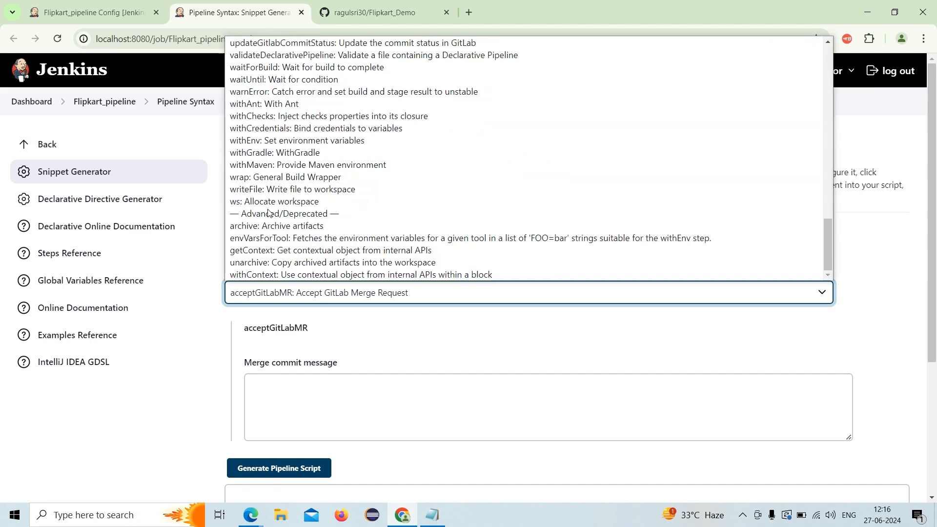
pyautogui.scroll(5, 269, 213)
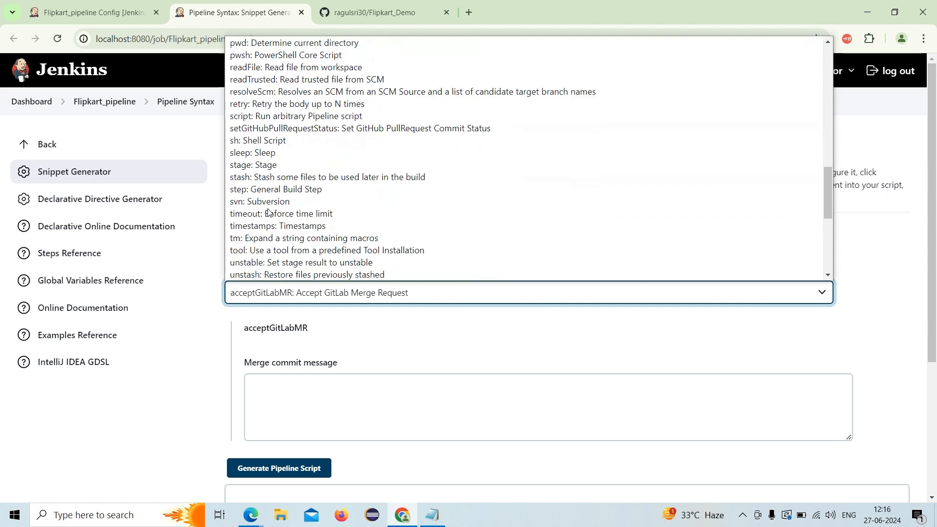
pyautogui.scroll(8, 269, 213)
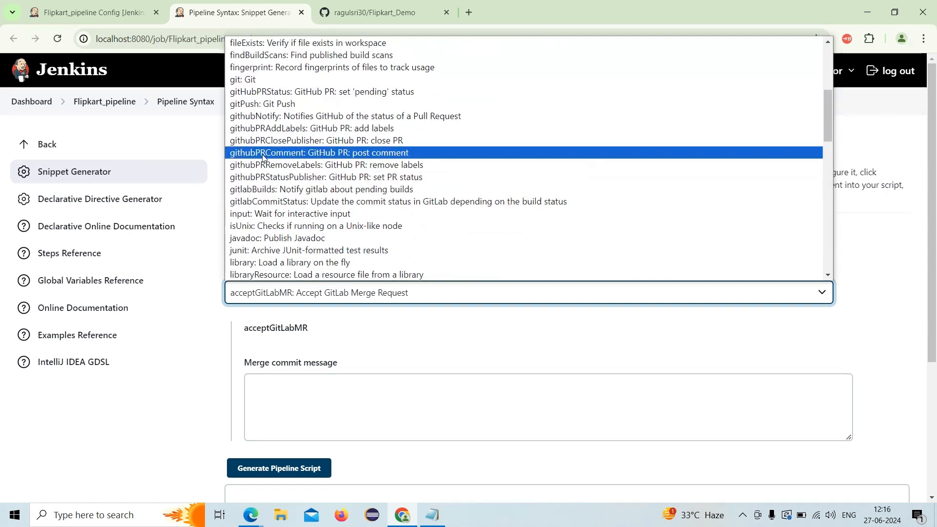
pyautogui.click(248, 79)
# - Copy the HTTPS clone URL of the Flipkart_Demo GitHub repository and enter it as the git step's Repository URL
pyautogui.scroll(-1, 298, 302)
pyautogui.click(303, 322)
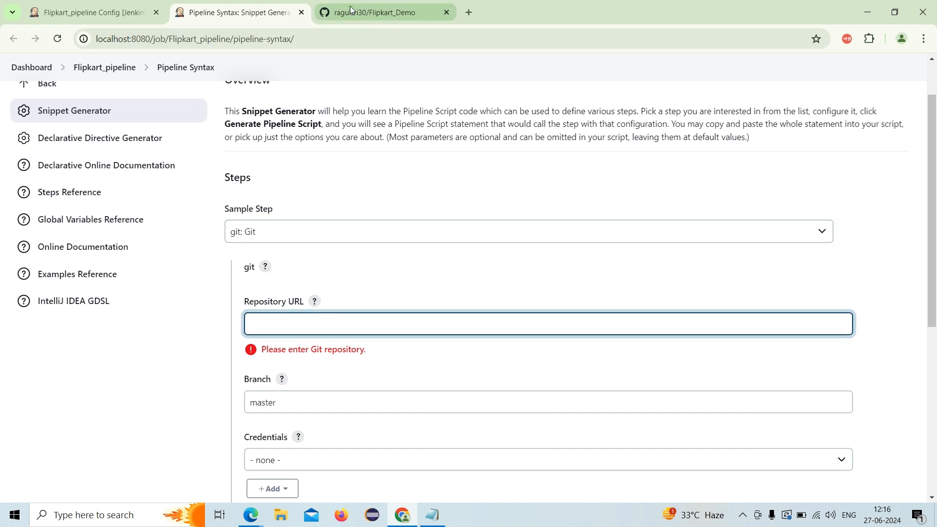
pyautogui.click(351, 8)
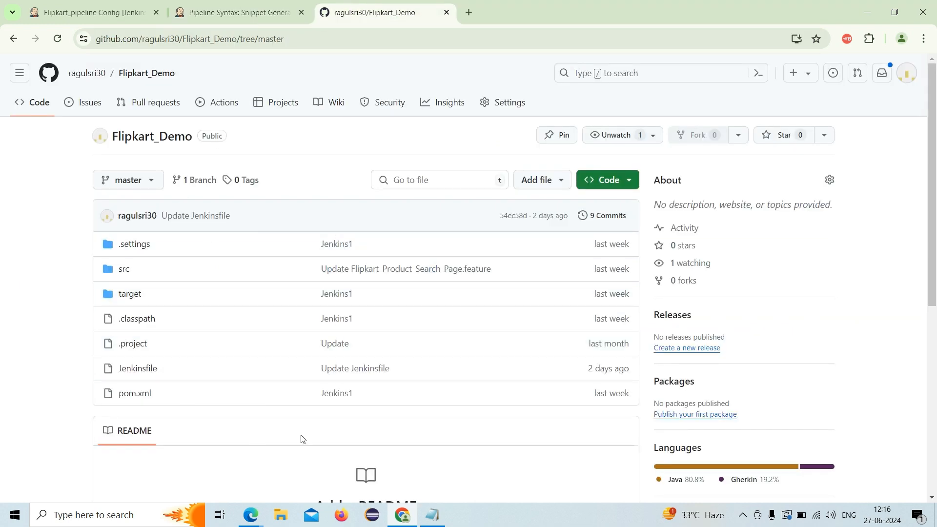
pyautogui.click(606, 182)
pyautogui.click(619, 287)
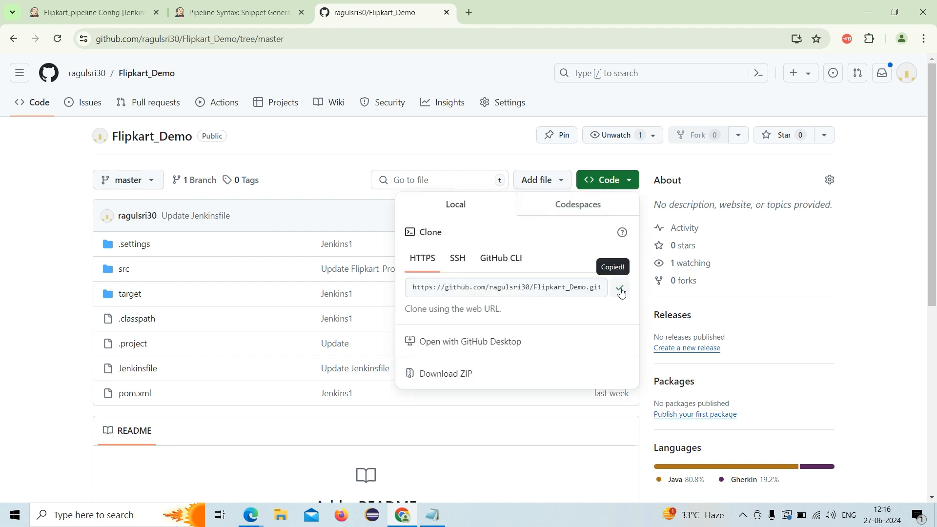
pyautogui.click(239, 12)
pyautogui.click(313, 330)
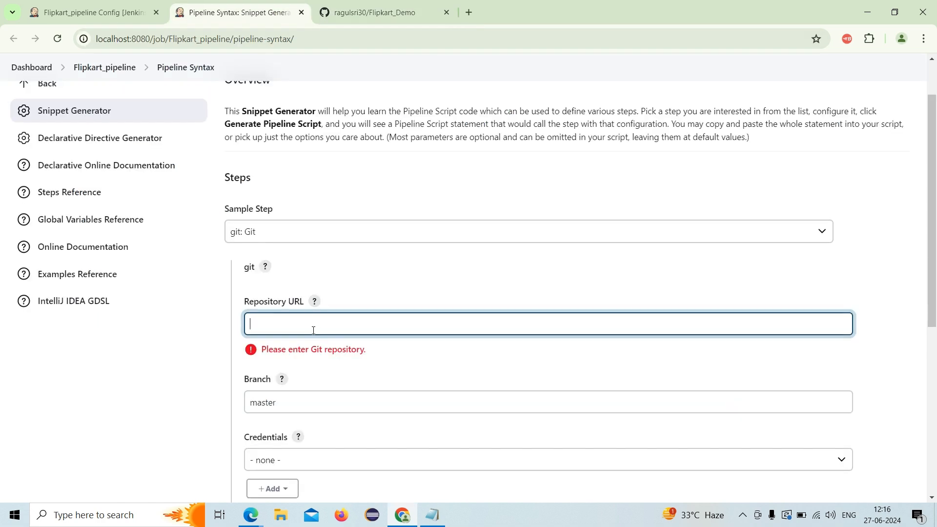
pyautogui.hotkey('ctrl', 'v')
pyautogui.click(405, 280)
pyautogui.scroll(-2, 405, 279)
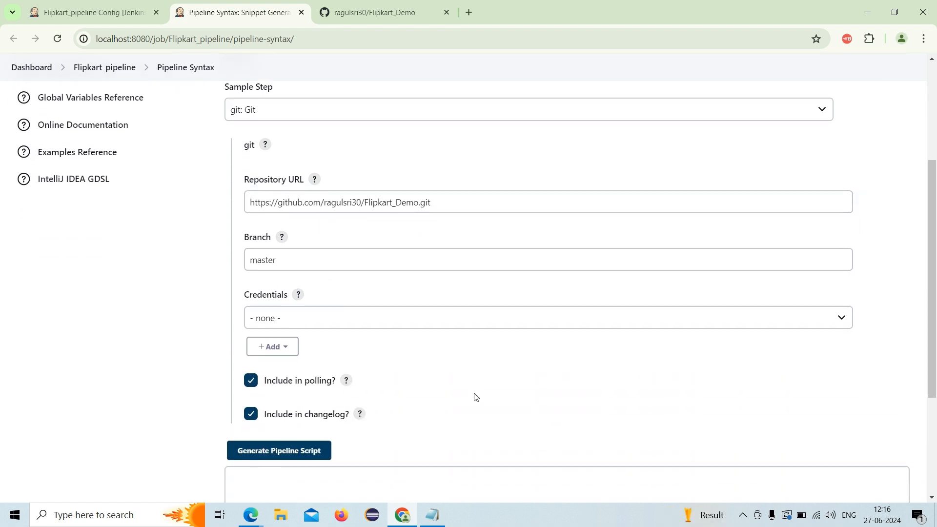
# - Review the git step's branch and available credentials, leaving them at master and none
pyautogui.moveTo(341, 264); pyautogui.dragTo(226, 263)
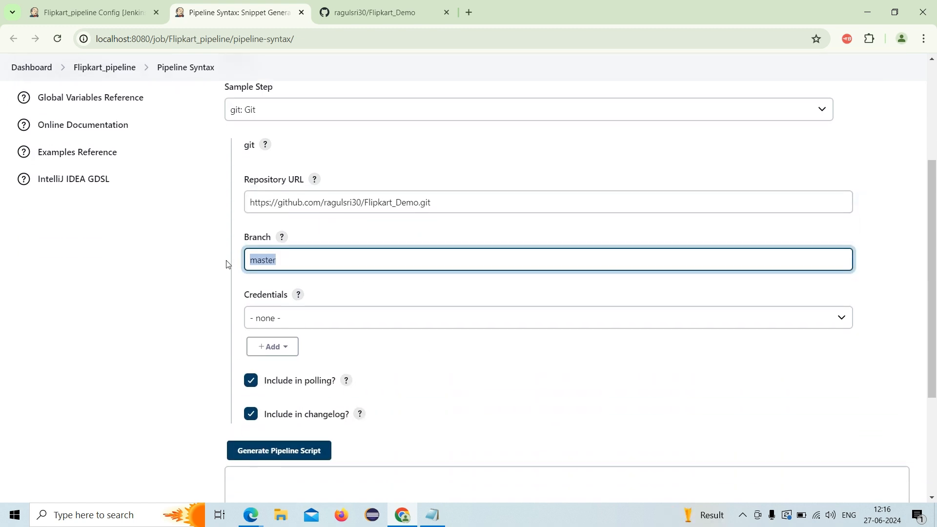
pyautogui.click(509, 401)
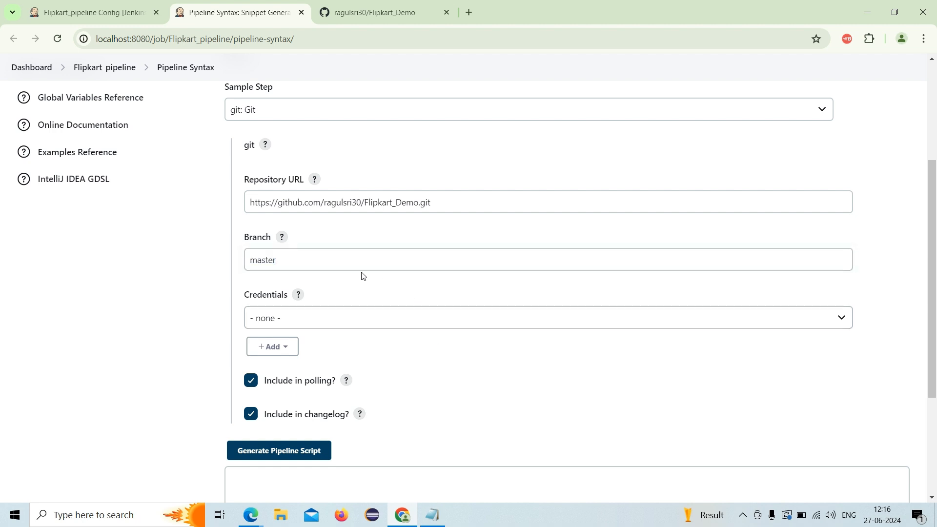
pyautogui.scroll(-3, 436, 437)
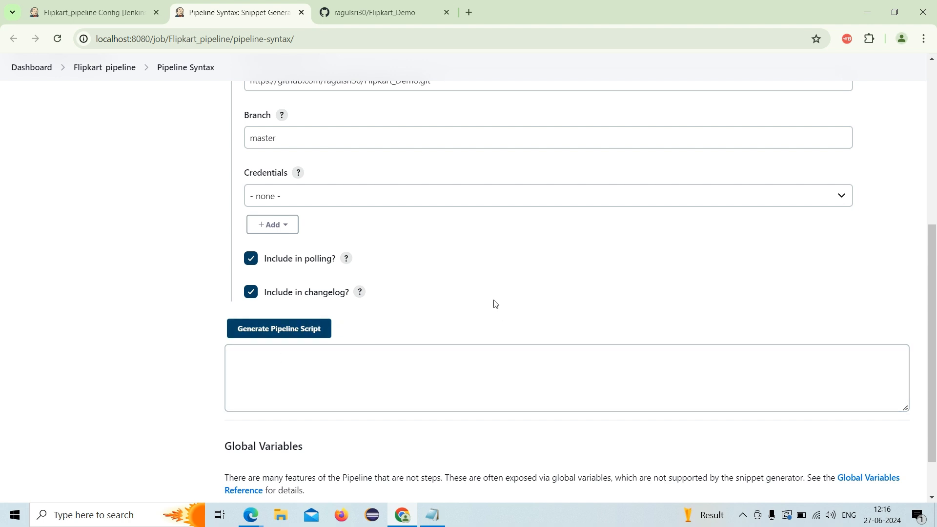
pyautogui.scroll(1, 494, 303)
pyautogui.scroll(2, 494, 304)
pyautogui.scroll(-1, 413, 376)
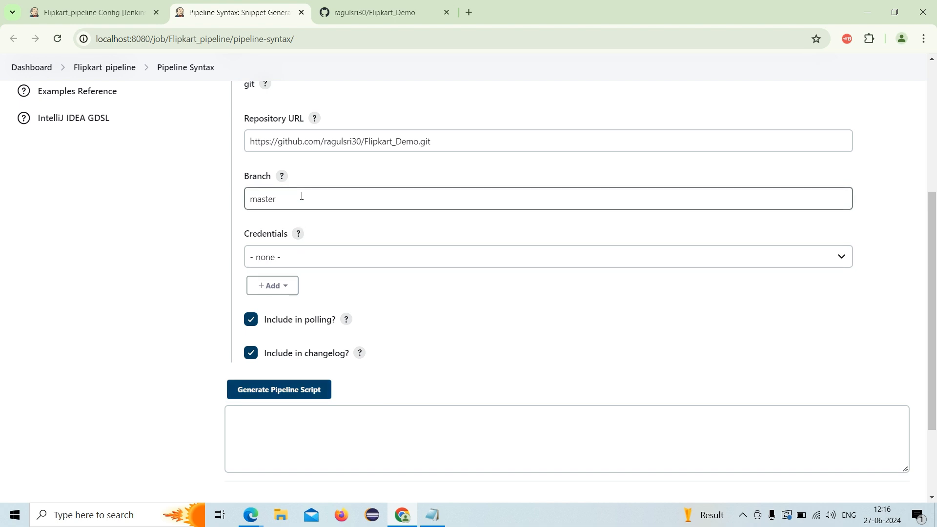
pyautogui.click(314, 247)
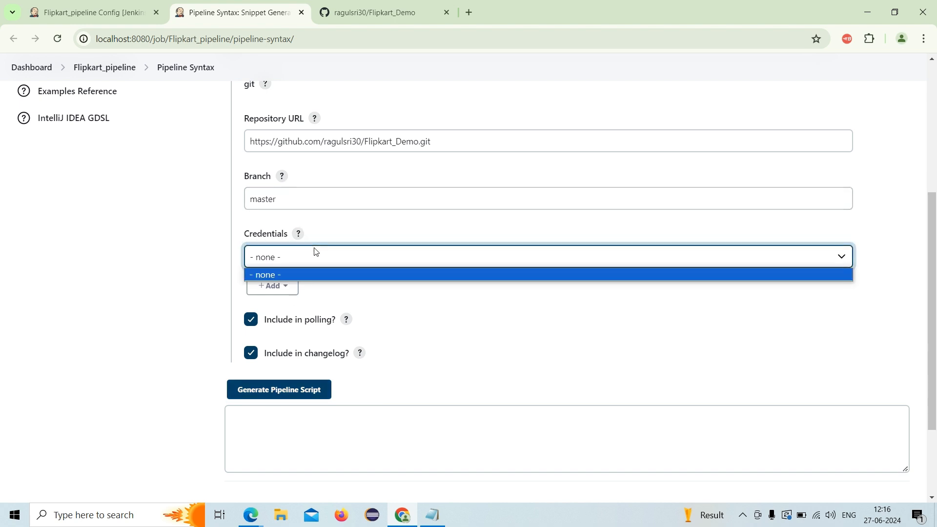
pyautogui.click(319, 309)
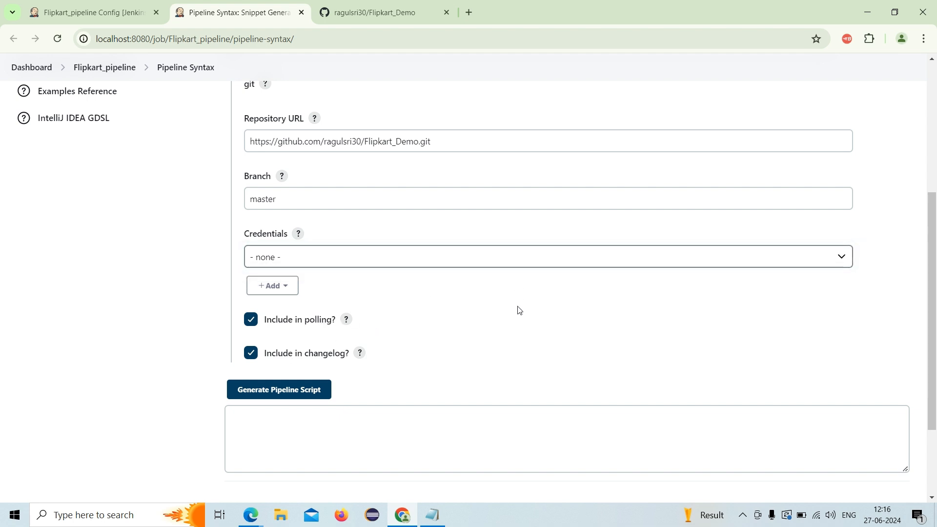
pyautogui.click(459, 253)
pyautogui.click(443, 269)
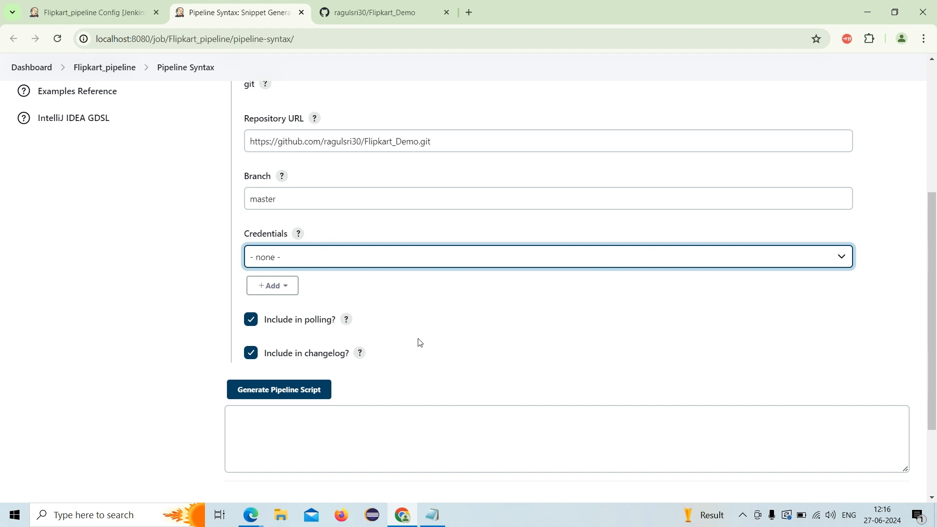
# - Generate the pipeline script for the git step, copy the whole statement, and switch to the Notepad script
pyautogui.click(299, 390)
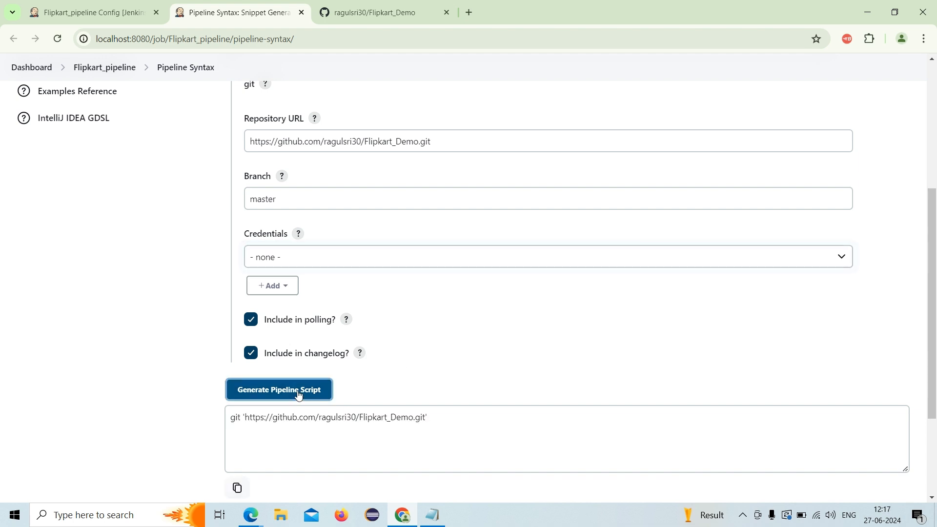
pyautogui.click(441, 458)
pyautogui.hotkey('ctrl', 'a')
pyautogui.hotkey('ctrl', 'c')
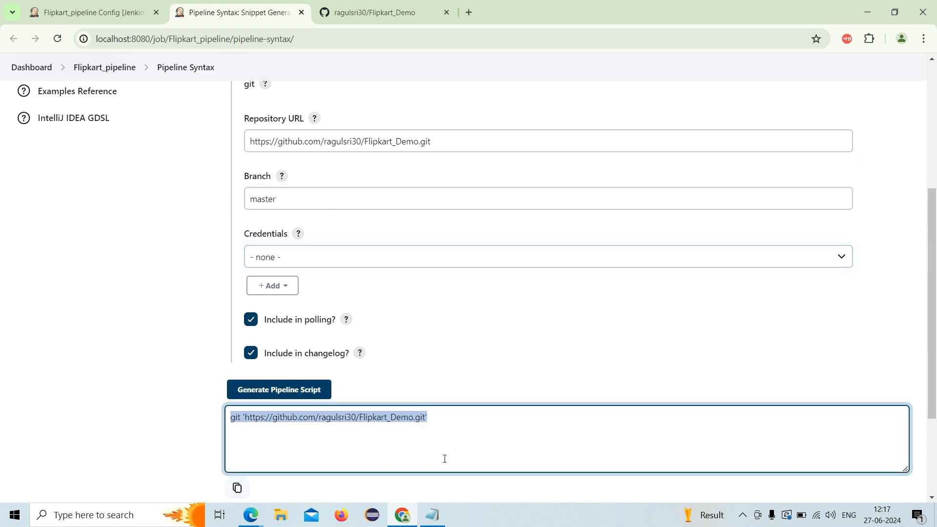
pyautogui.moveTo(429, 525)
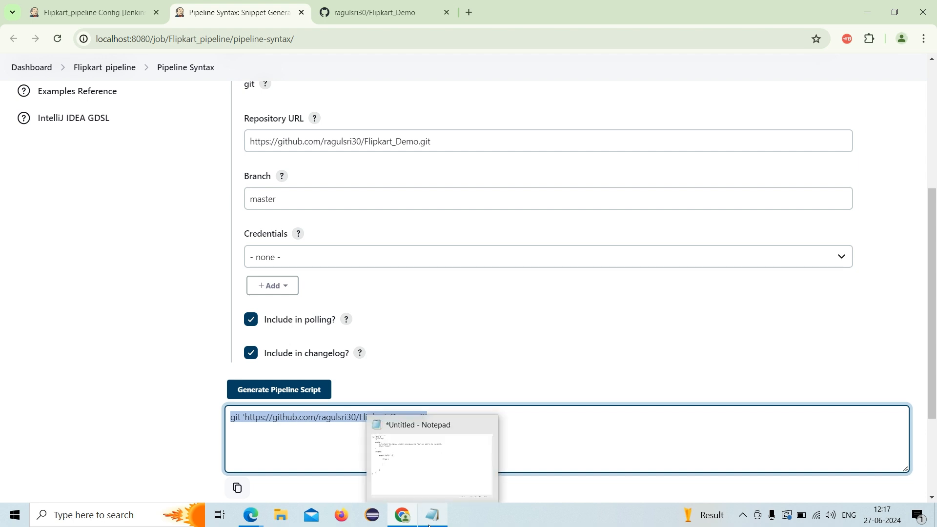
pyautogui.click(432, 461)
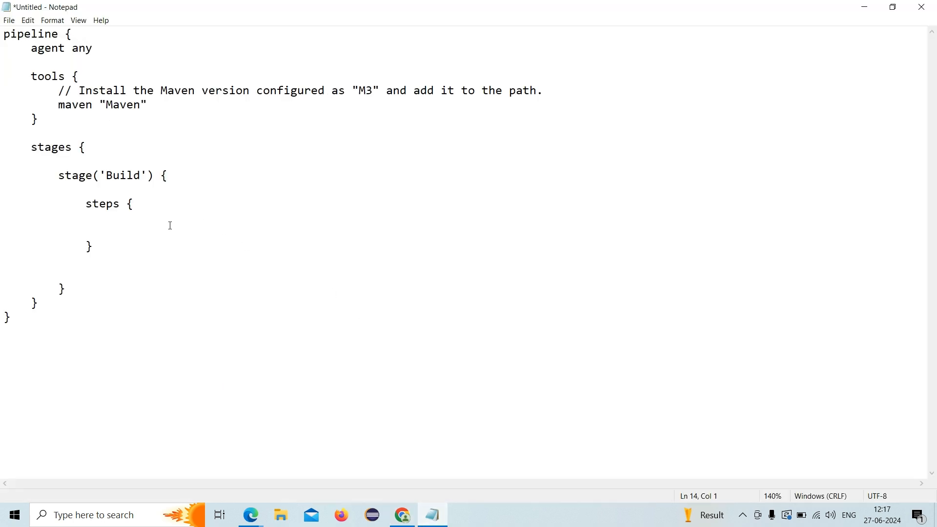
pyautogui.hotkey('ctrl', 'v')
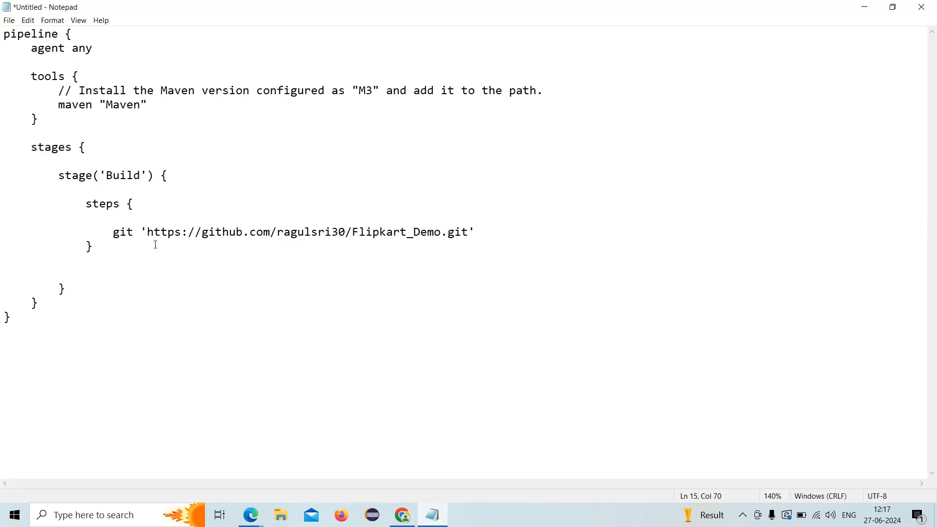
pyautogui.doubleClick(264, 233)
pyautogui.click(468, 250)
pyautogui.moveTo(360, 232); pyautogui.dragTo(310, 232)
pyautogui.click(186, 222)
pyautogui.hotkey('ctrl', 'z')
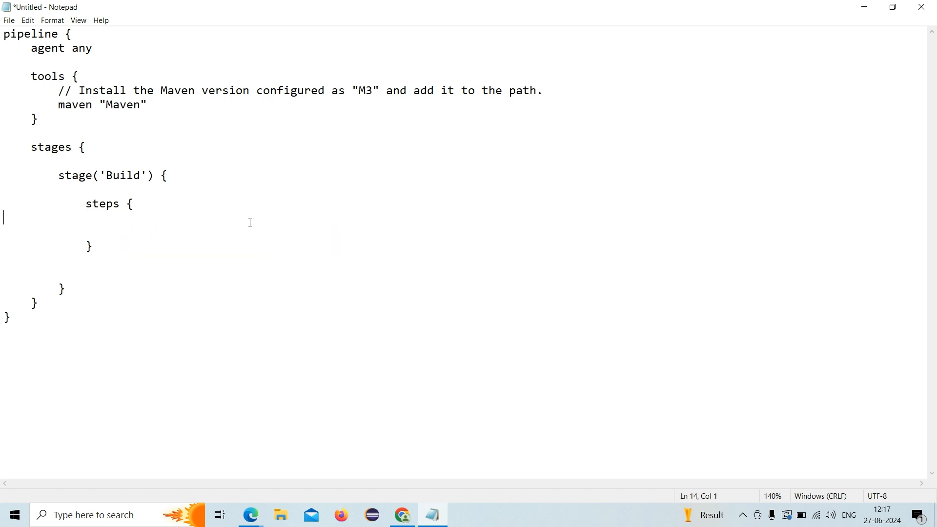
# - Paste the copied git statement, indented, on the line directly below the "steps {" line of the Build stage
pyautogui.hotkey('ctrl', 'v')
pyautogui.press('Home')
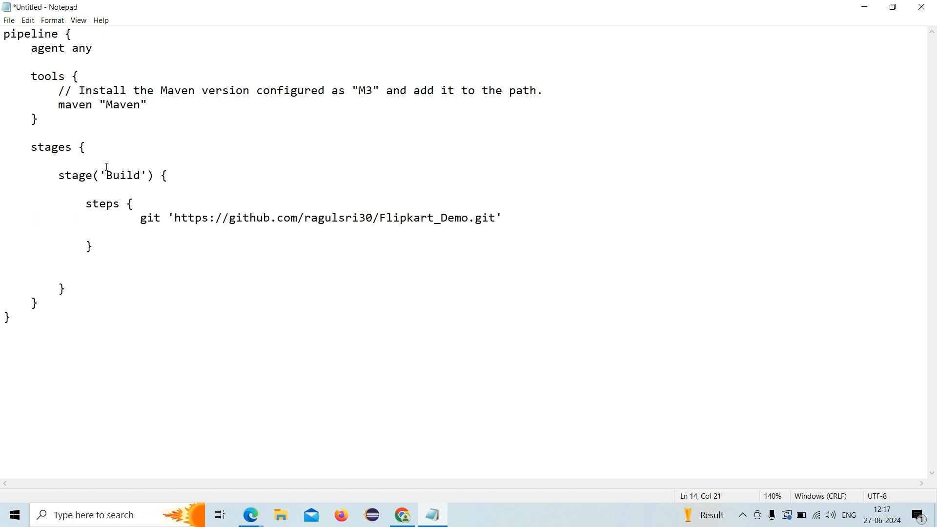
# - Copy the "stage('Build') {" line and paste it a few lines below the Build stage's closing brace
pyautogui.click(55, 177)
pyautogui.moveTo(57, 176); pyautogui.dragTo(172, 174)
pyautogui.hotkey('ctrl', 'c')
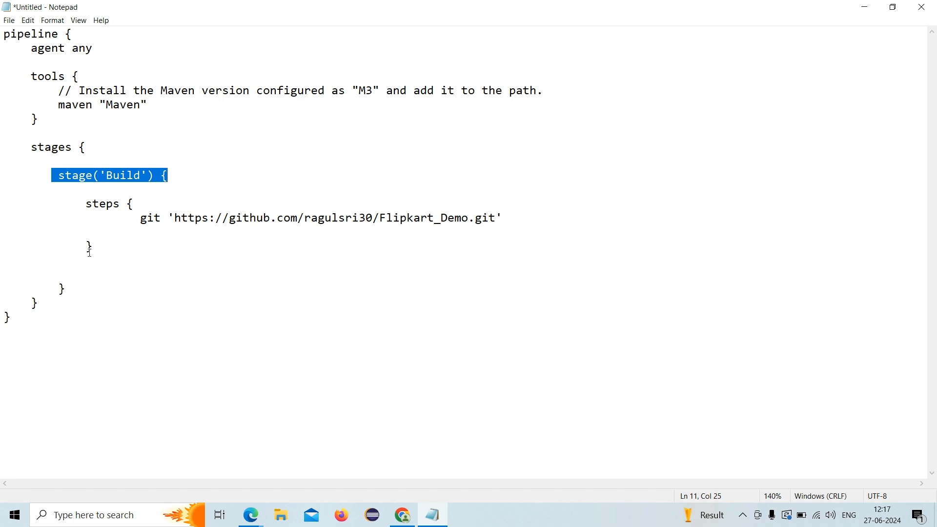
pyautogui.click(80, 291)
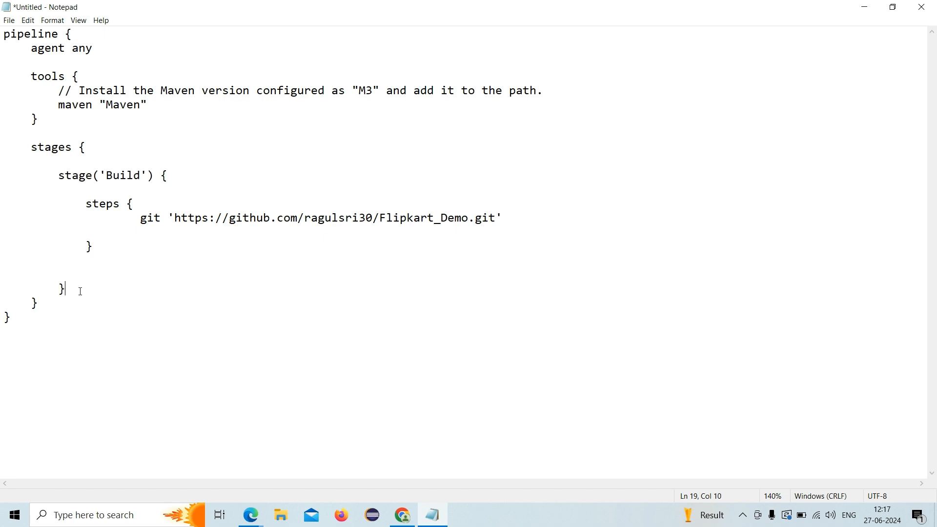
pyautogui.press('Return')
pyautogui.press('Return')
pyautogui.press('Return')
pyautogui.press('Return')
pyautogui.hotkey('ctrl', 'v')
# - Rename the pasted stage to Execution and add its closing brace several blank lines below the opening one
pyautogui.moveTo(94, 345); pyautogui.dragTo(128, 345)
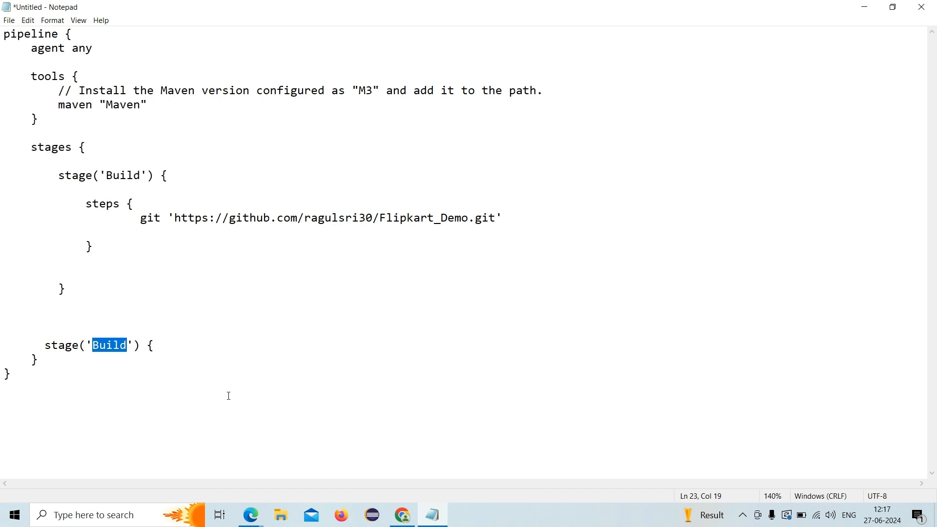
pyautogui.write('E')
pyautogui.write('xec')
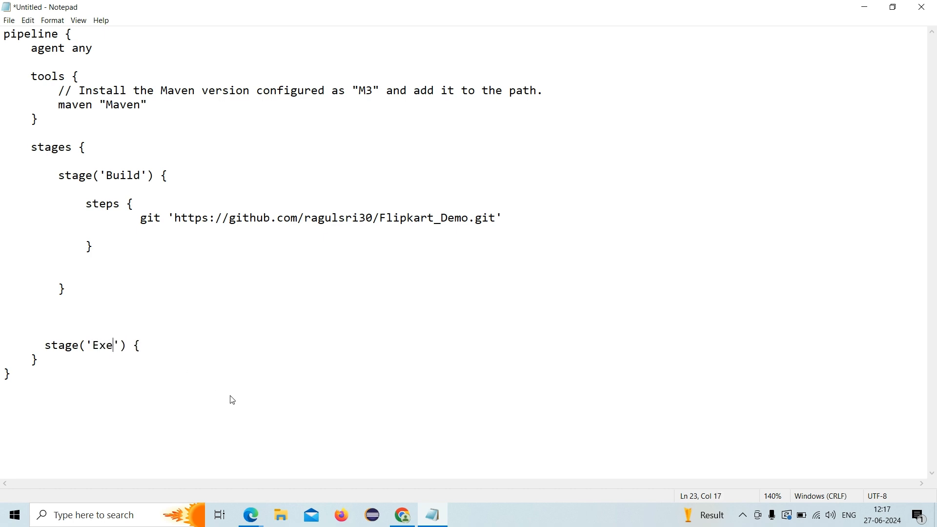
pyautogui.write("ution')")
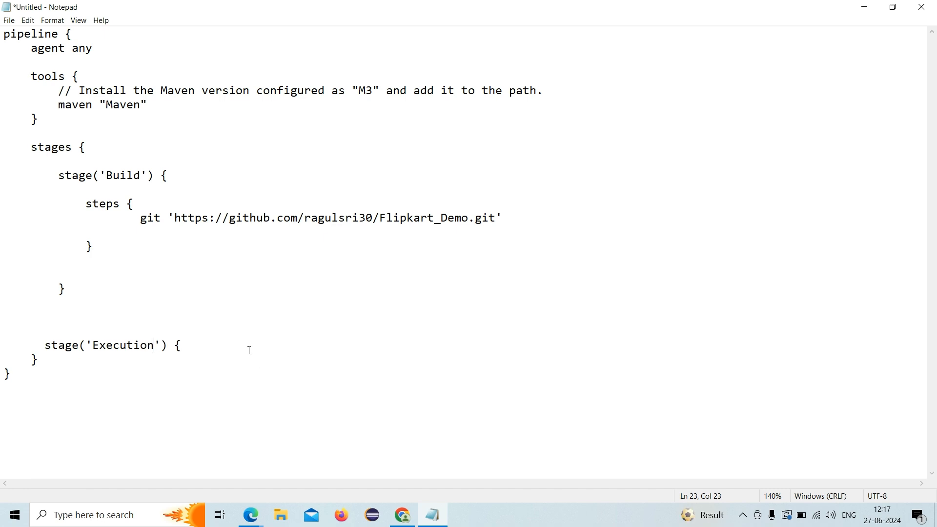
pyautogui.write(' {}')
pyautogui.press('Return')
pyautogui.press('Return')
pyautogui.press('Return')
pyautogui.press('Return')
pyautogui.press('Return')
pyautogui.press('Return')
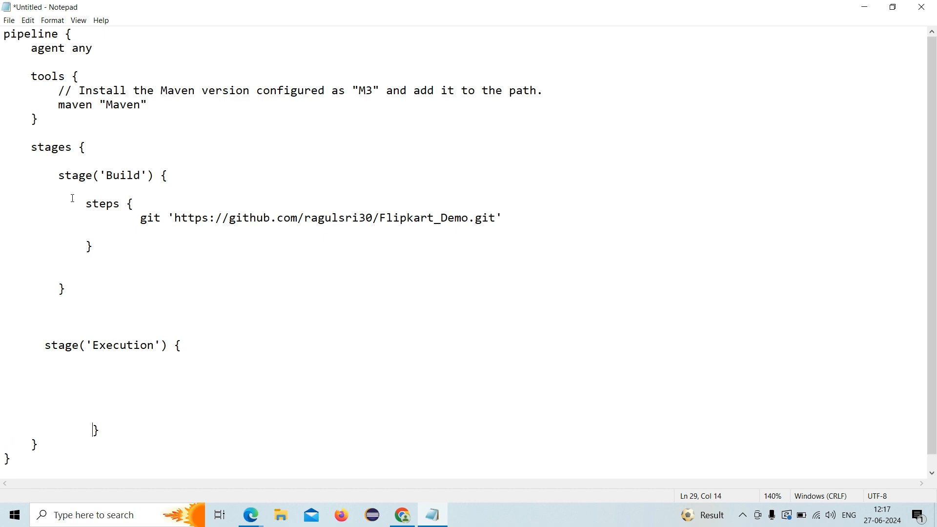
# - Check the Build stage's "steps {" line and place the cursor on the second line below the Execution stage's opening brace
pyautogui.click(92, 203)
pyautogui.click(87, 203)
pyautogui.moveTo(106, 204); pyautogui.dragTo(139, 197)
pyautogui.click(105, 220)
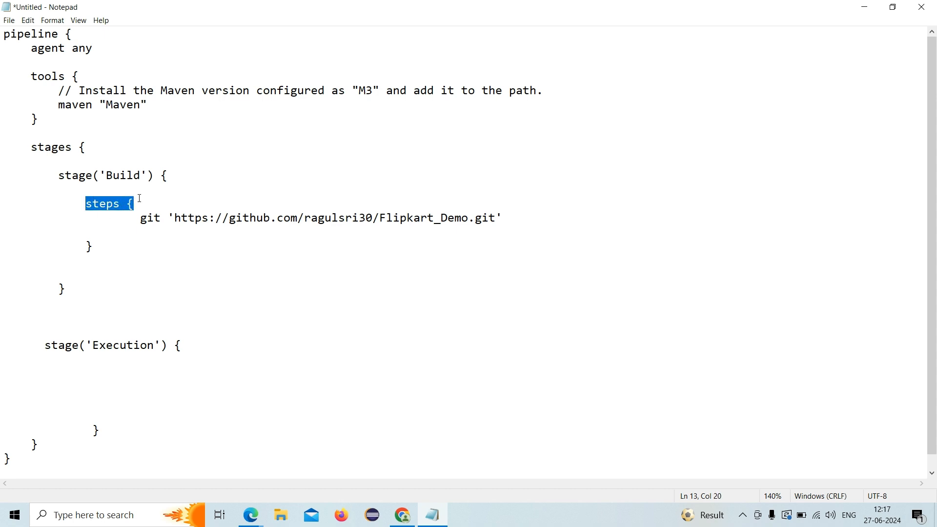
pyautogui.click(158, 369)
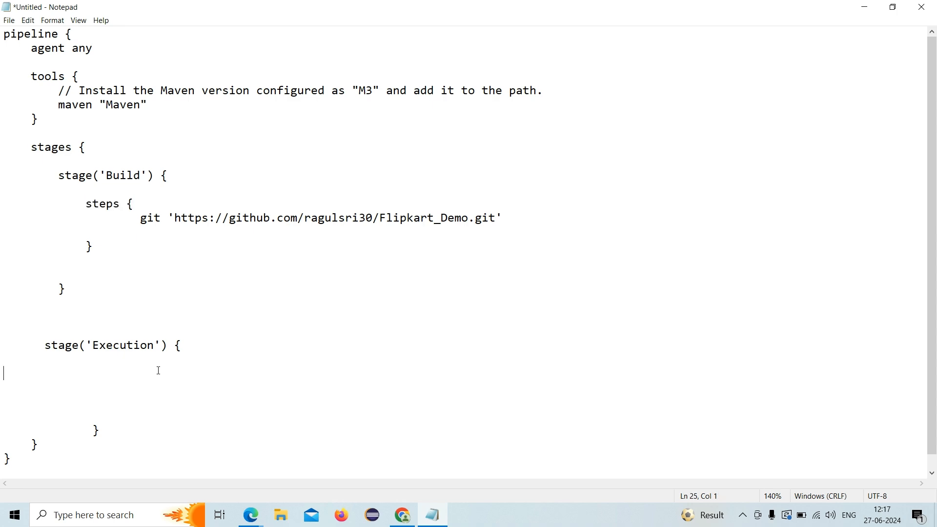
# - Switch to the Jenkins Snippet Generator in Chrome and choose "bat: Windows Batch Script" as the sample step
pyautogui.click(397, 516)
pyautogui.scroll(2, 298, 139)
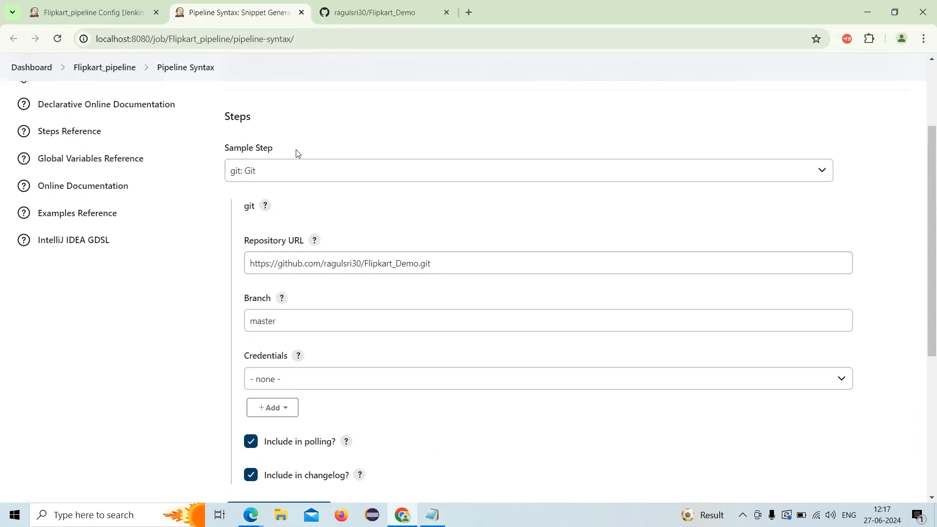
pyautogui.click(293, 170)
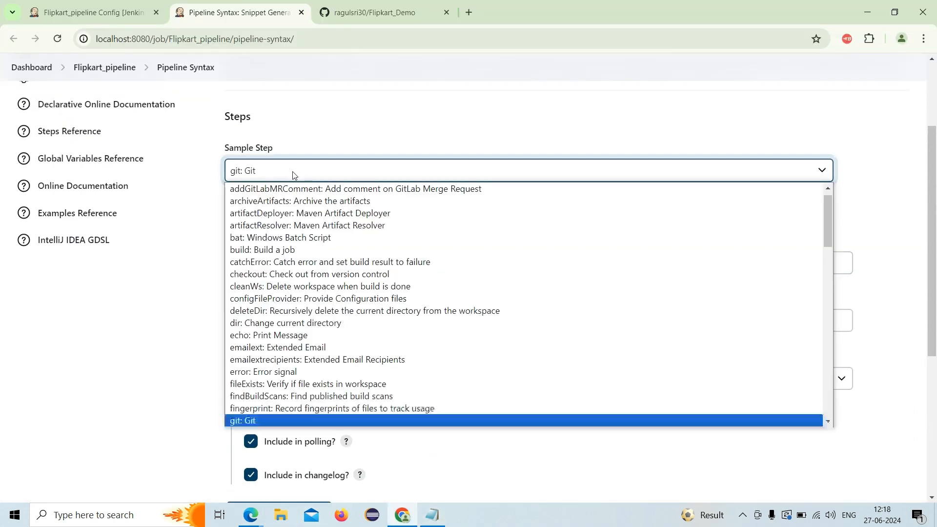
pyautogui.click(266, 239)
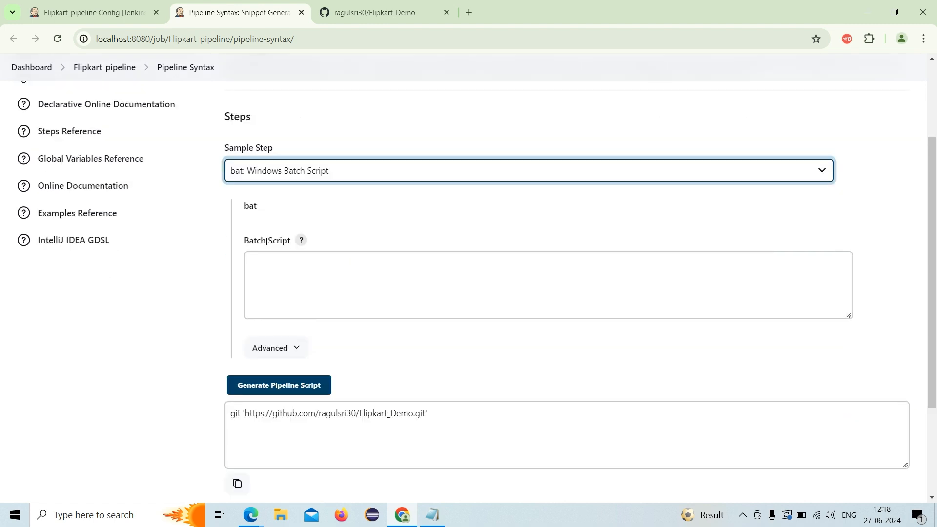
pyautogui.click(345, 178)
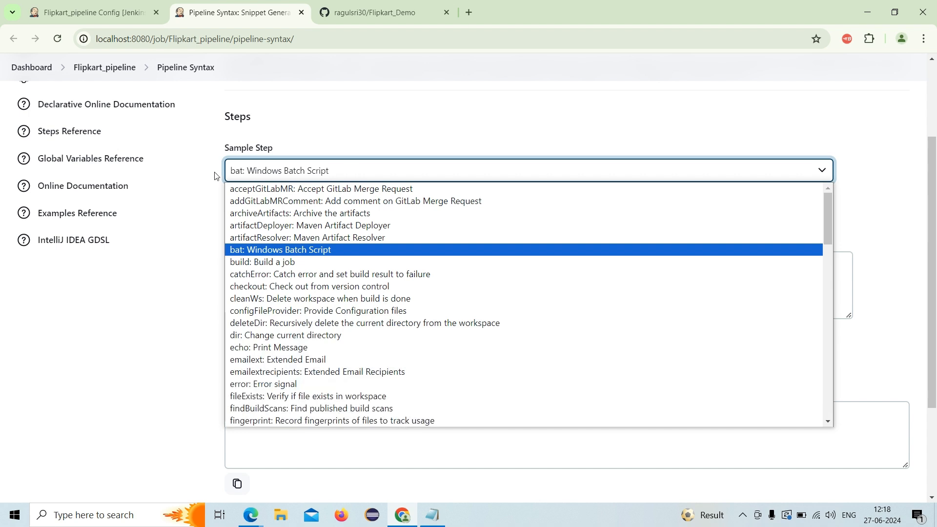
pyautogui.click(275, 243)
# - Enter "mvn clean test" as the batch script and generate its pipeline script
pyautogui.click(281, 267)
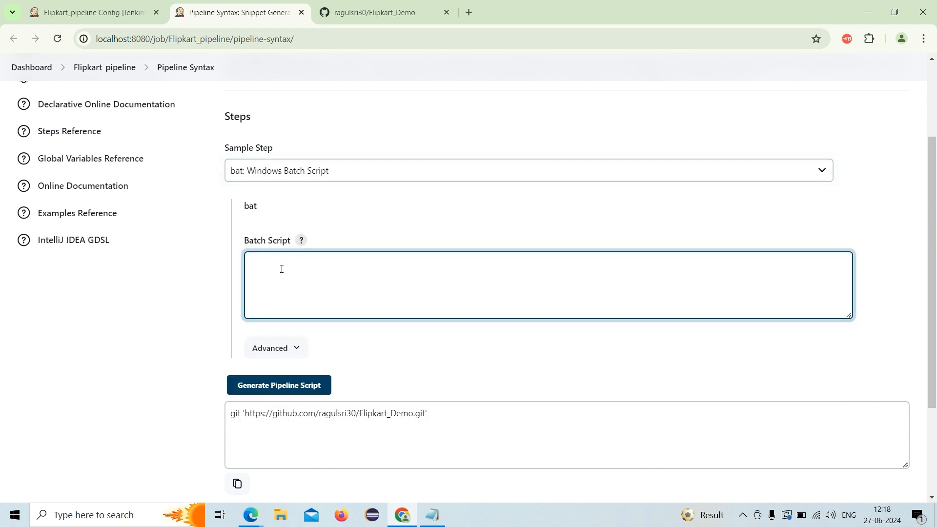
pyautogui.write('mvn clean test')
pyautogui.scroll(1, 334, 309)
pyautogui.scroll(-1, 335, 313)
pyautogui.click(264, 391)
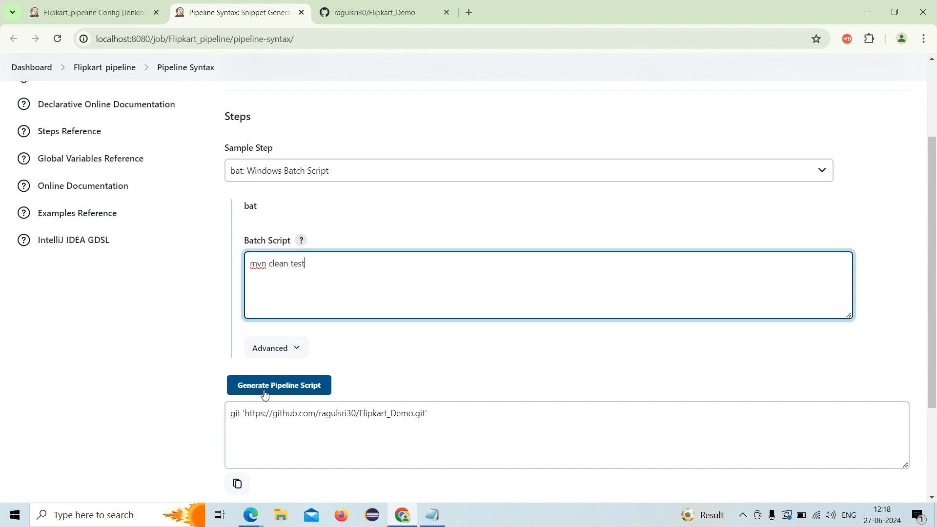
pyautogui.click(279, 388)
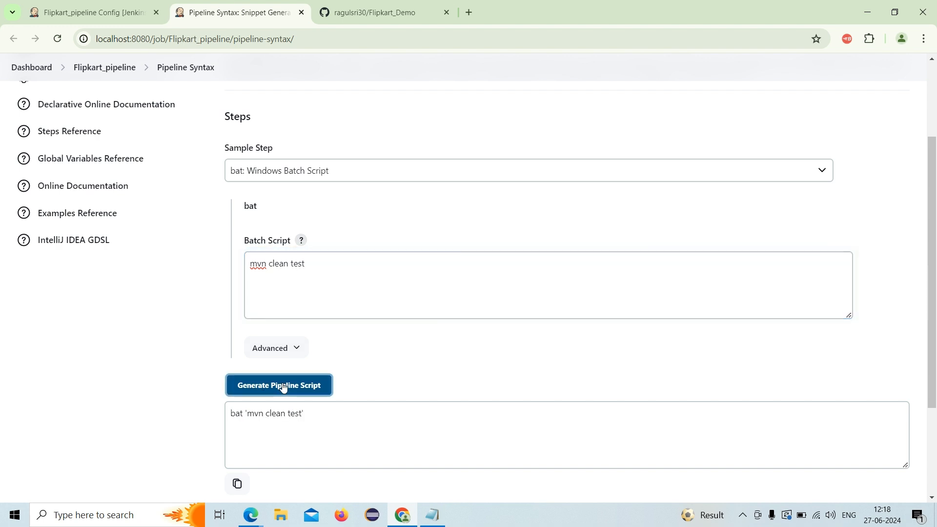
# - Copy the whole generated bat statement and switch to the Notepad script
pyautogui.click(315, 412)
pyautogui.hotkey('ctrl', 'a')
pyautogui.hotkey('ctrl', 'c')
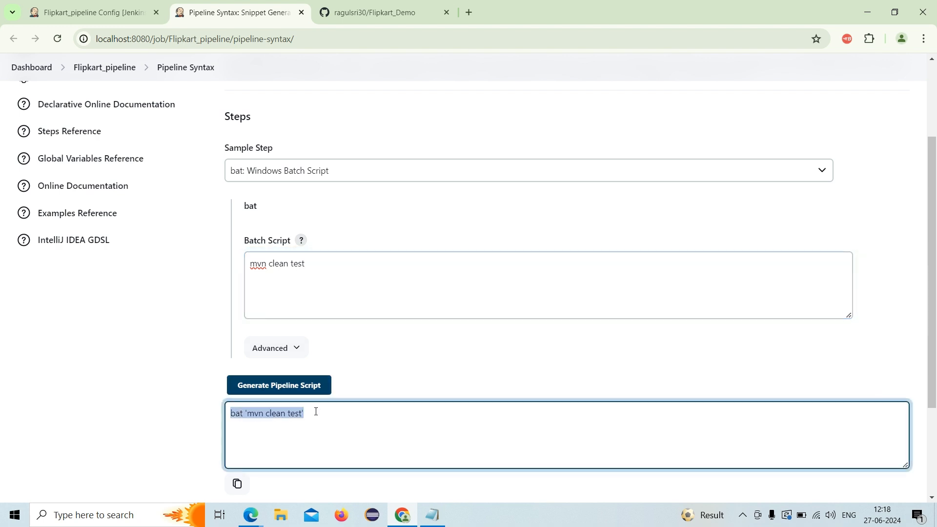
pyautogui.hotkey('alt', 'Tab')
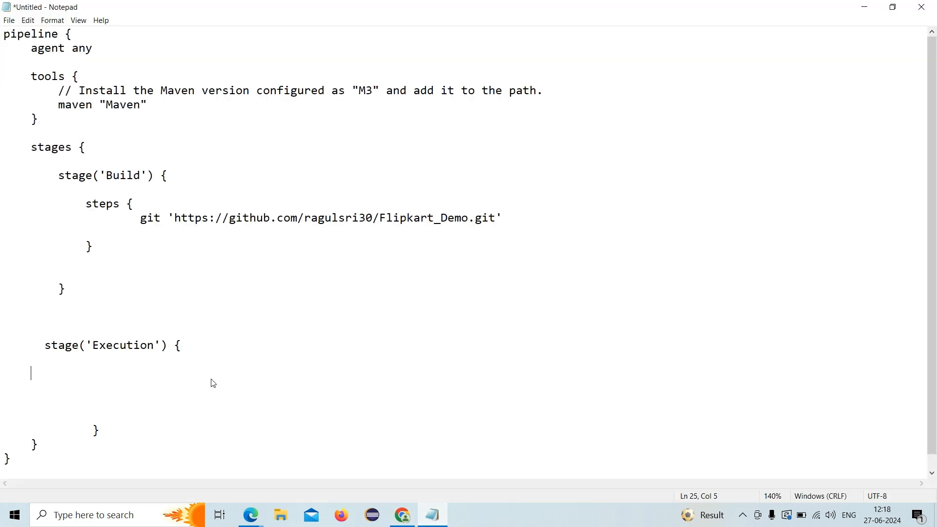
# - Add an indented "steps{}" block inside the Execution stage and paste the copied bat 'mvn clean test' statement between its braces
pyautogui.write('steps{}')
pyautogui.press('Left')
pyautogui.press('Return')
pyautogui.press('Return')
pyautogui.press('Return')
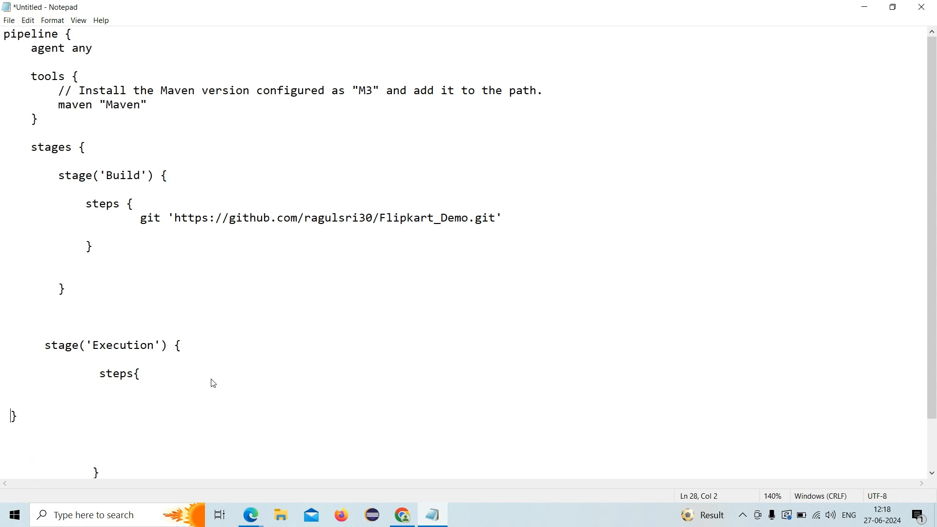
pyautogui.press('Return')
pyautogui.press('Return')
pyautogui.hotkey('ctrl', 'v')
pyautogui.click(3, 404)
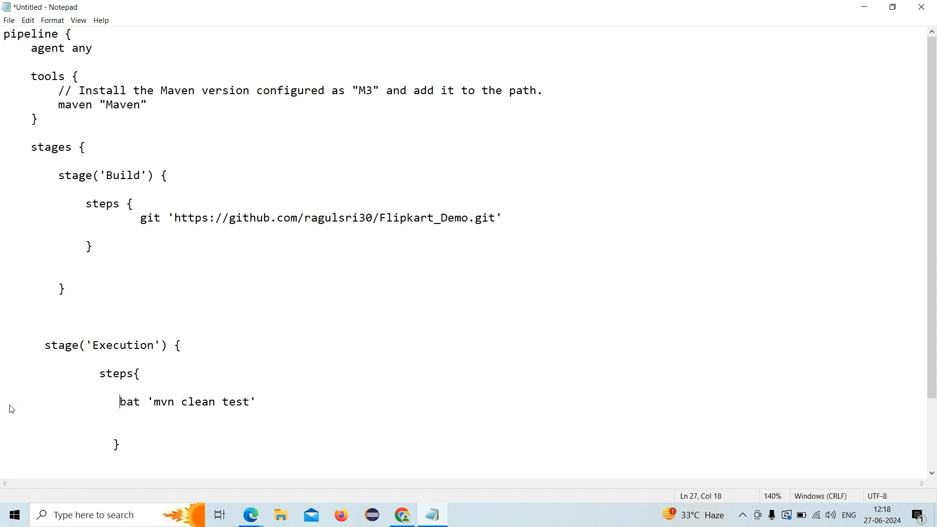
# - Check the finished Notepad script, copy all of it, and switch to the Flipkart_pipeline configuration page in Chrome
pyautogui.scroll(-2, 290, 412)
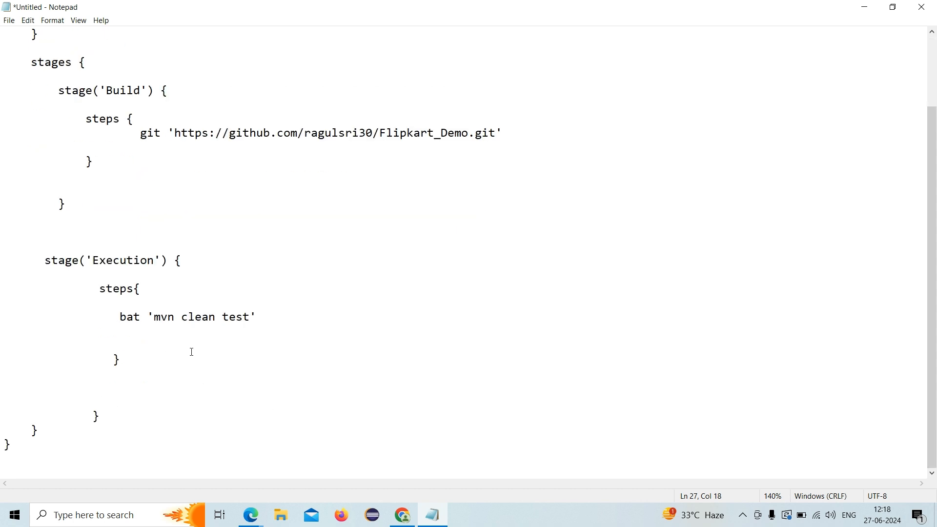
pyautogui.scroll(2, 176, 353)
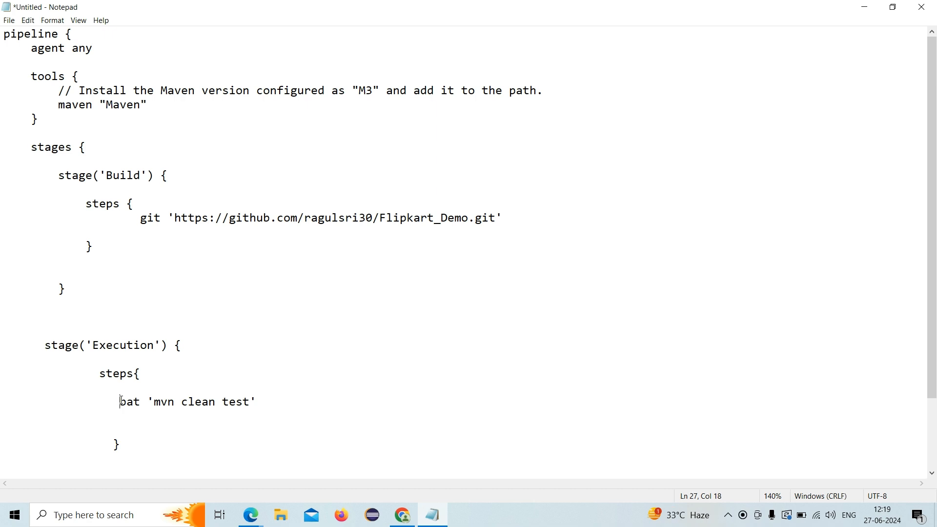
pyautogui.scroll(-2, 115, 359)
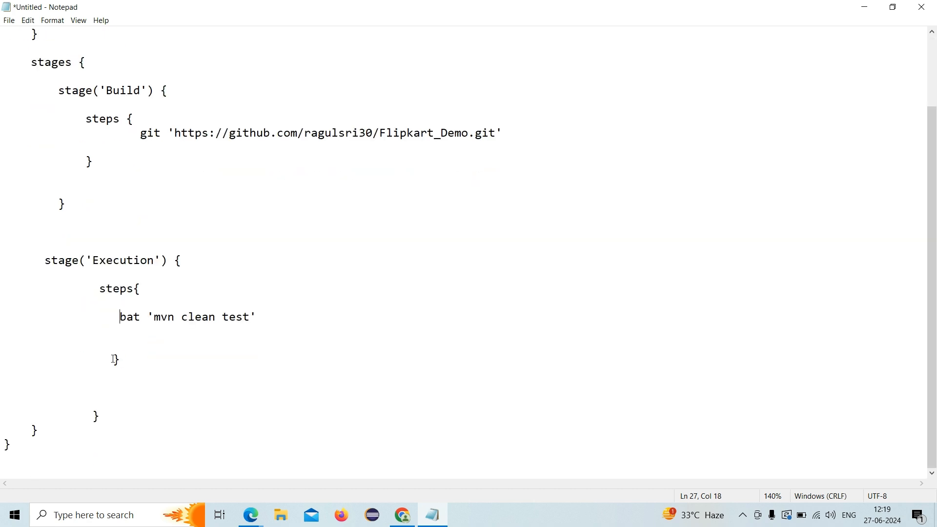
pyautogui.hotkey('shift', 'Home')
pyautogui.click(272, 317)
pyautogui.hotkey('ctrl', 'a')
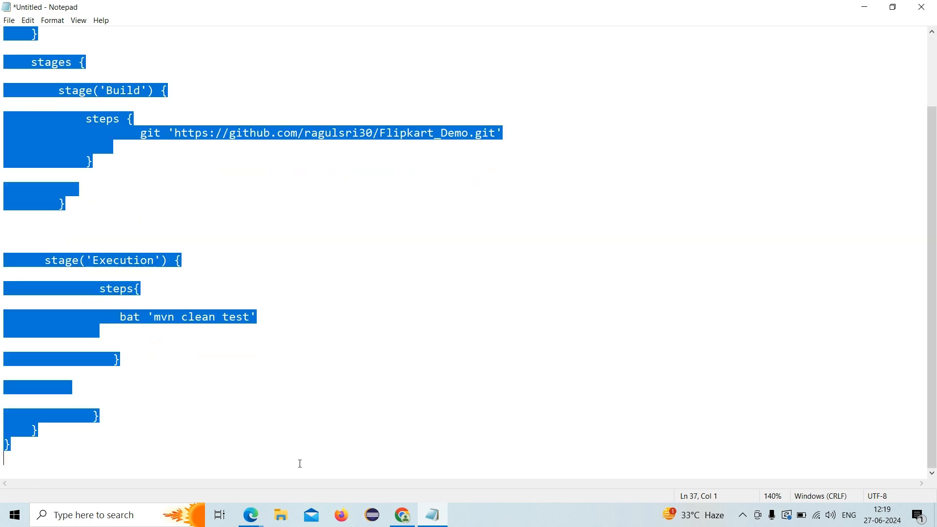
pyautogui.click(403, 515)
pyautogui.click(92, 12)
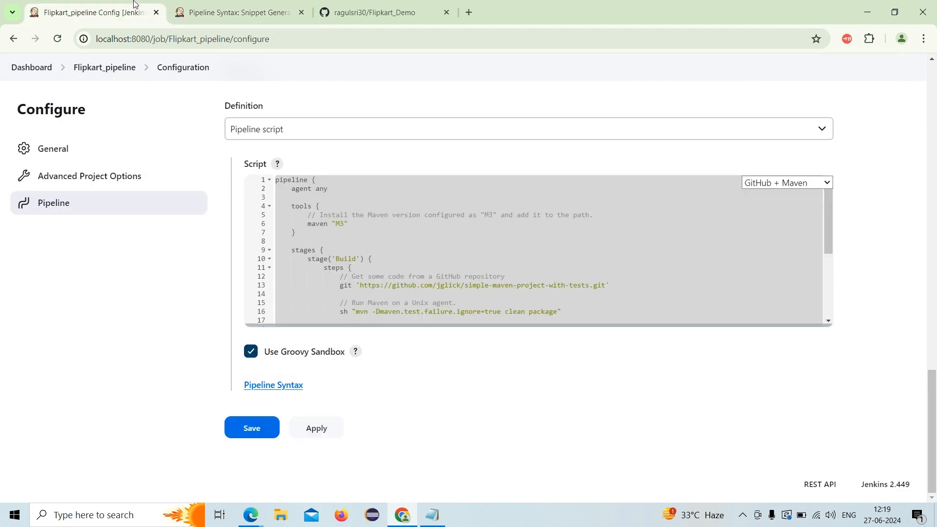
# - Replace the entire GitHub + Maven sample script in the pipeline definition with the copied script
pyautogui.click(356, 260)
pyautogui.hotkey('ctrl', 'a')
pyautogui.press('BackSpace')
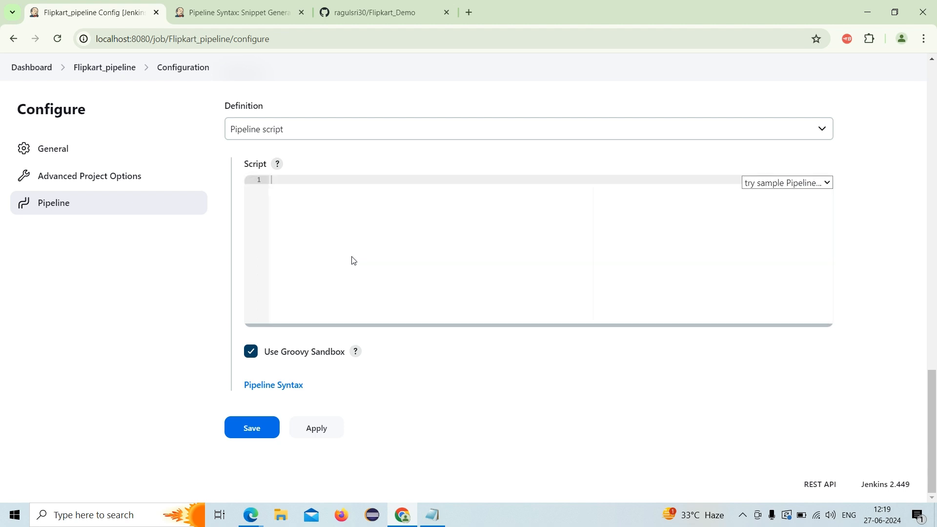
pyautogui.hotkey('ctrl', 'v')
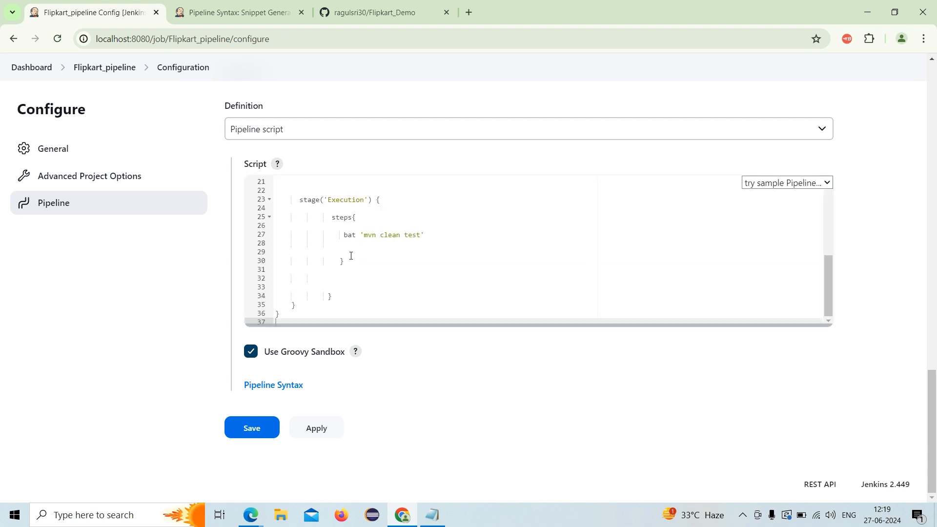
# - Enlarge the pipeline script editor downwards so that nearly the whole script fits in it
pyautogui.scroll(3, 351, 261)
pyautogui.moveTo(392, 325); pyautogui.dragTo(406, 522)
pyautogui.scroll(2, 367, 282)
pyautogui.scroll(-2, 356, 291)
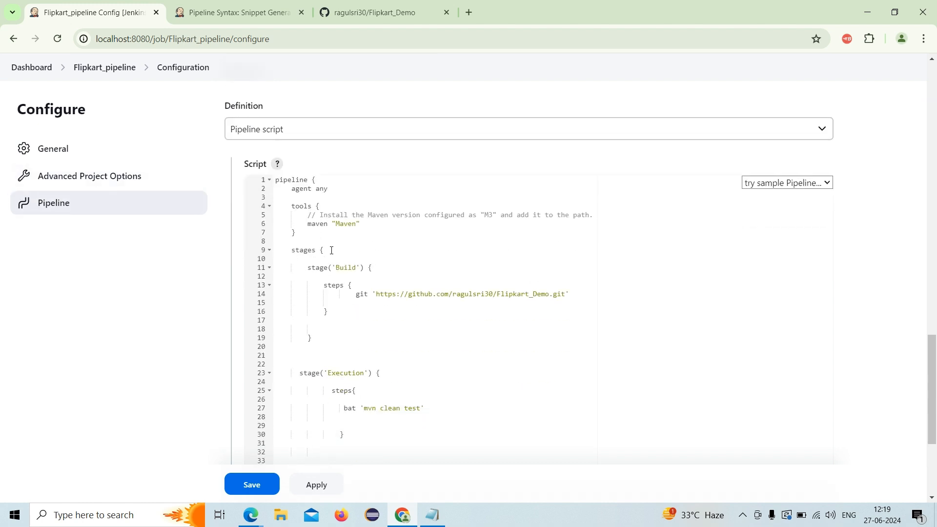
# - Review the pasted script's Maven tool entry, the Build stage's git checkout and the Execution stage's bat command
pyautogui.moveTo(298, 215); pyautogui.dragTo(369, 223)
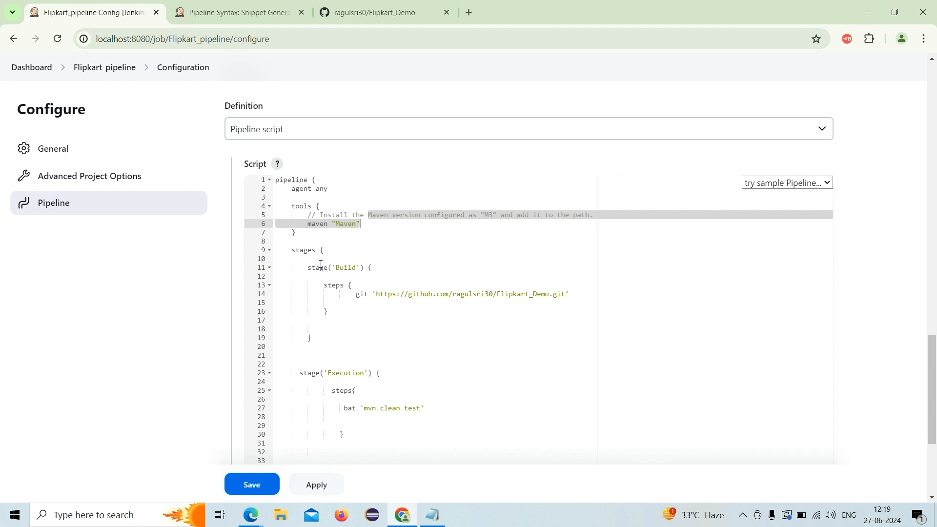
pyautogui.click(348, 268)
pyautogui.click(348, 293)
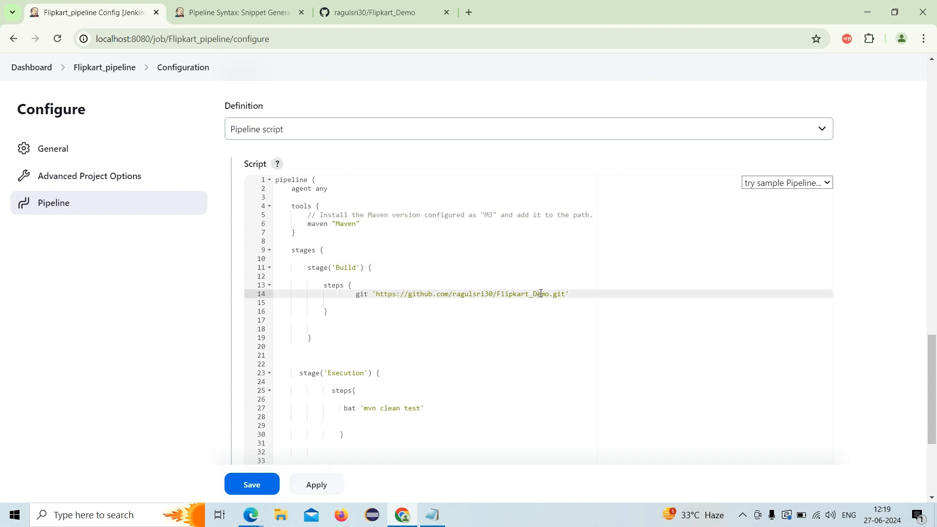
pyautogui.click(540, 324)
pyautogui.scroll(-3, 489, 326)
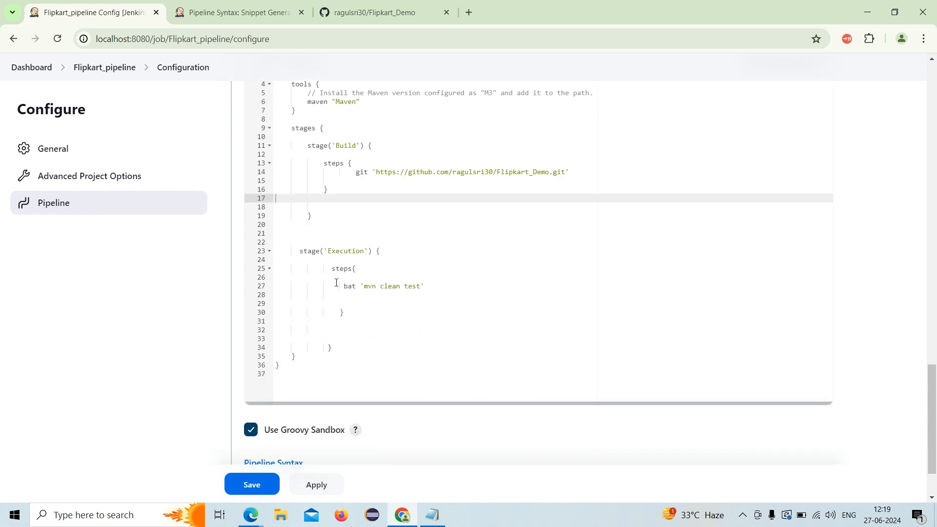
pyautogui.click(439, 286)
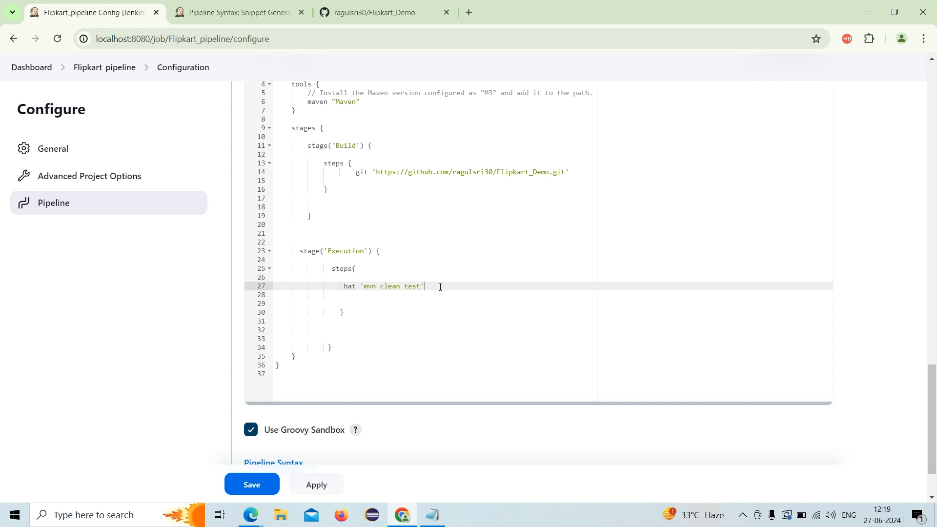
pyautogui.scroll(-1, 440, 287)
pyautogui.scroll(5, 440, 286)
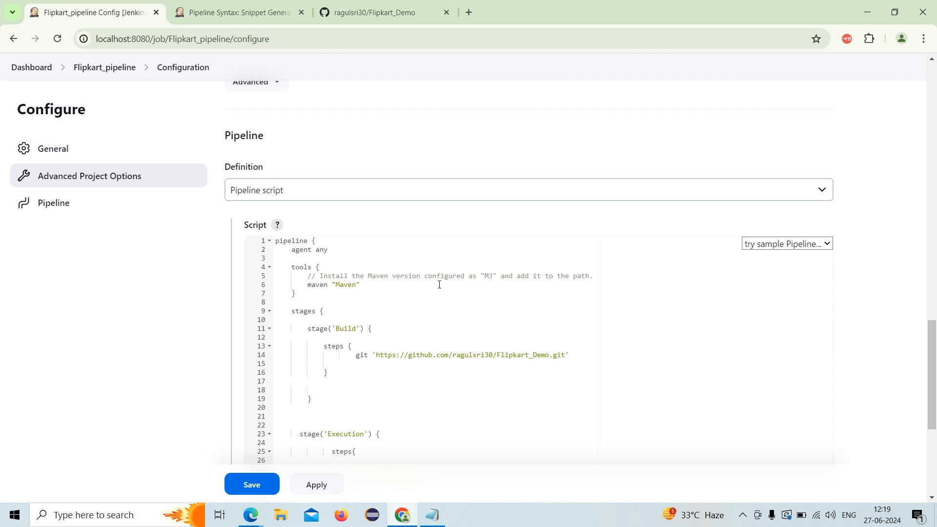
pyautogui.scroll(-5, 439, 284)
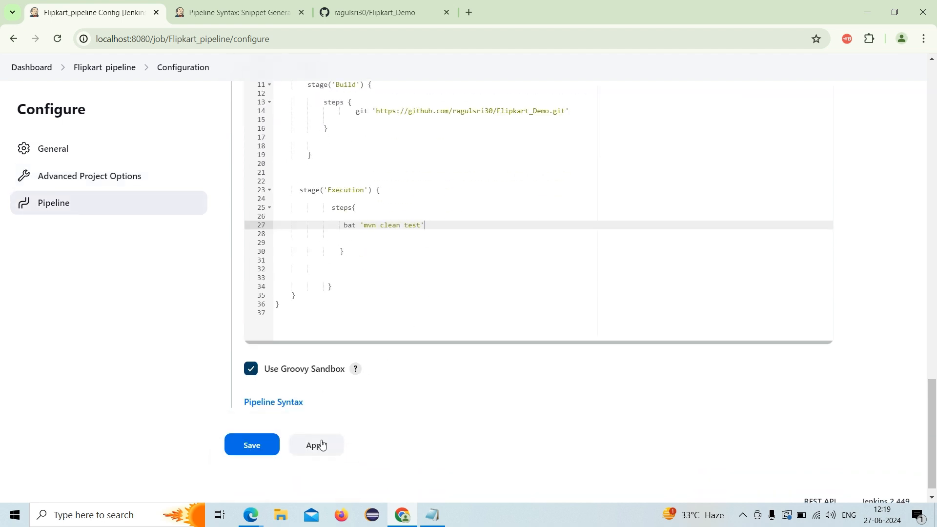
# - Apply and save the job configuration, and start a build of Flipkart_pipeline
pyautogui.click(319, 447)
pyautogui.click(259, 448)
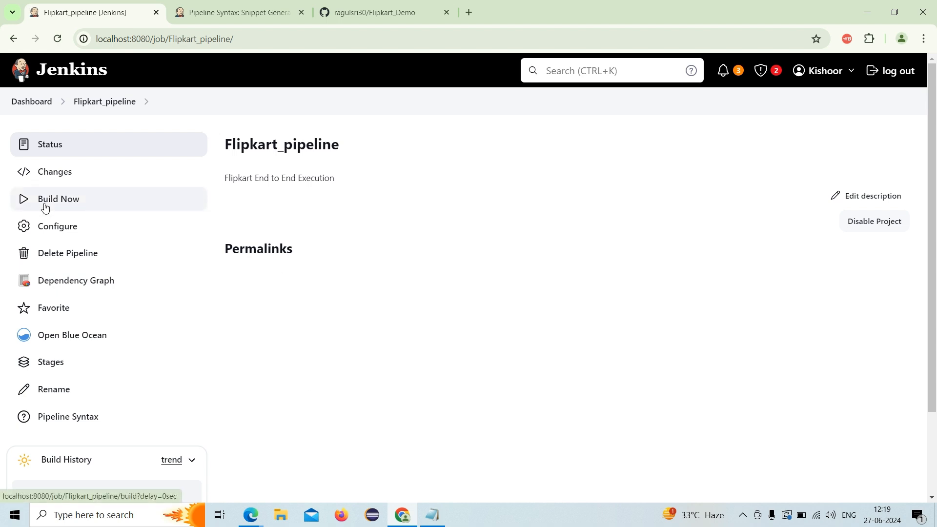
pyautogui.click(45, 208)
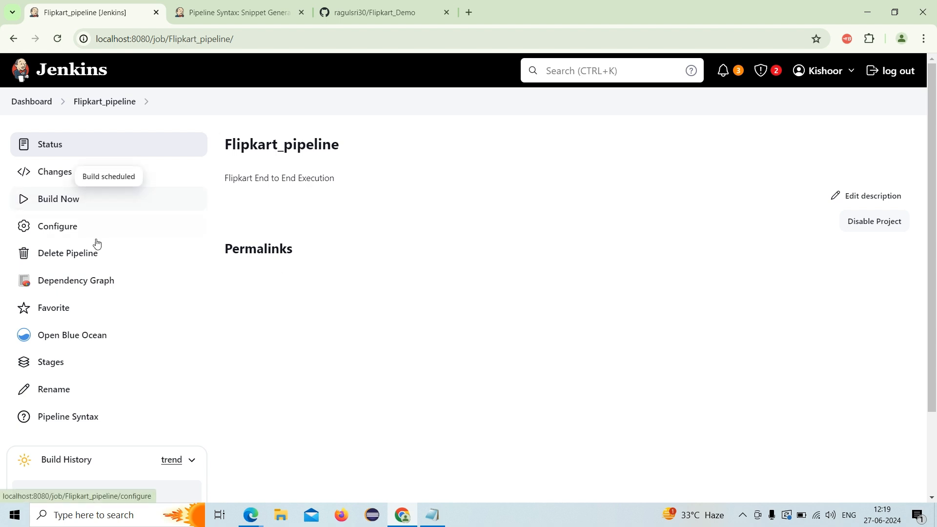
# - Check the running build in the Flipkart_pipeline build history and open the job's Stages view
pyautogui.scroll(-2, 103, 263)
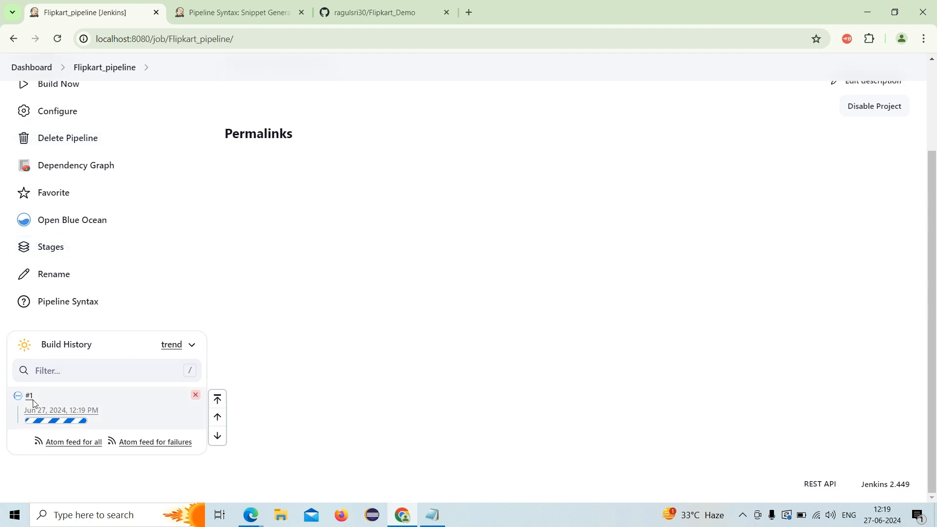
pyautogui.click(45, 254)
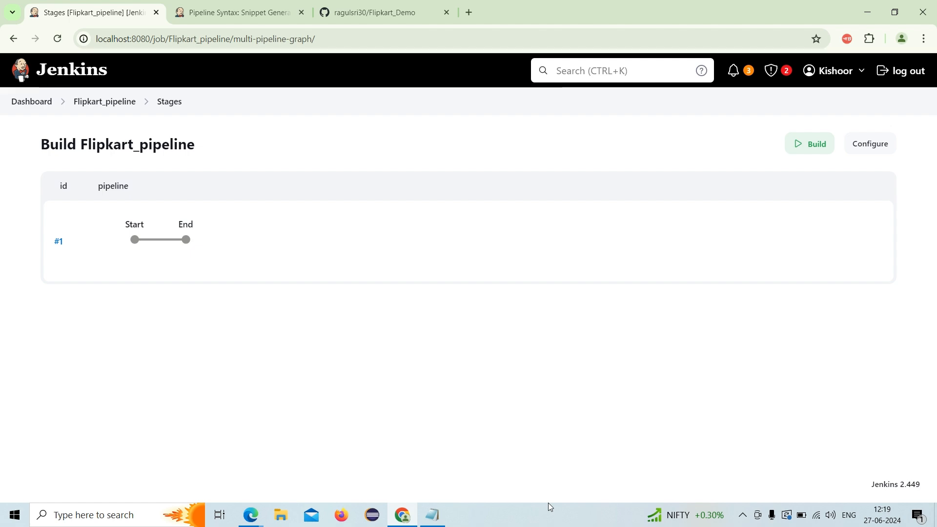
pyautogui.click(113, 102)
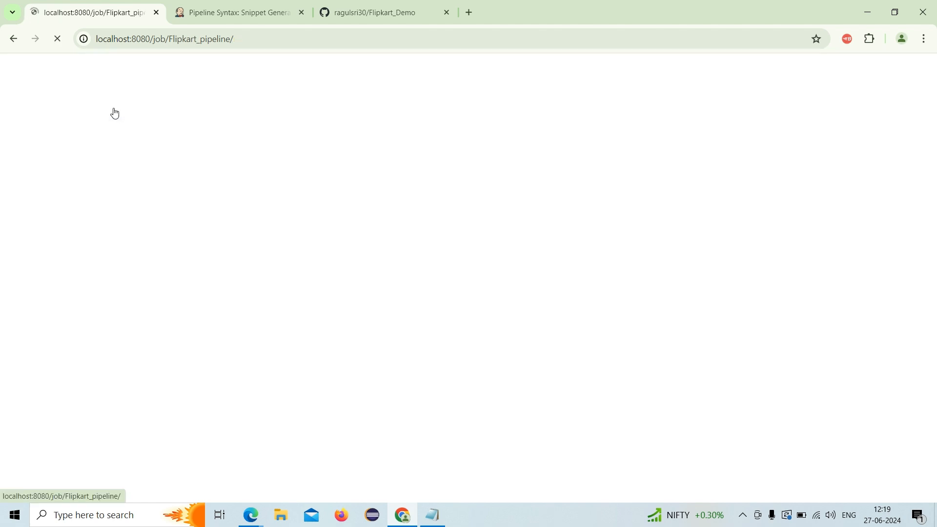
pyautogui.scroll(-2, 76, 320)
pyautogui.scroll(3, 125, 234)
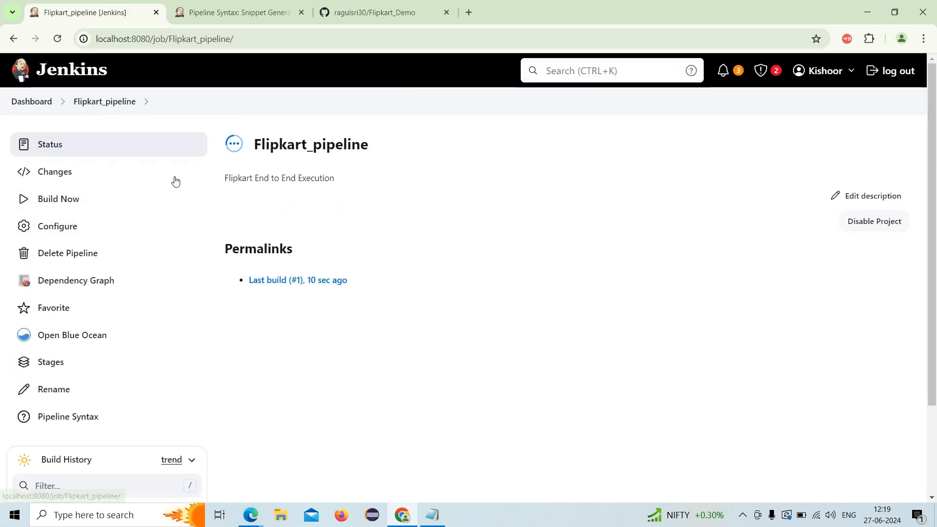
pyautogui.click(69, 362)
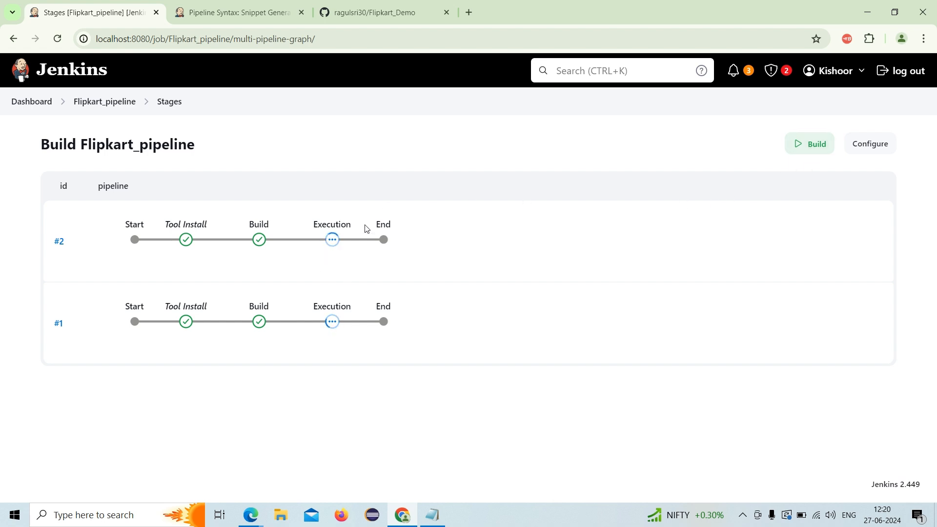
# - Open the Execution stage of build #2 and follow the mvn clean test output down to the TESTS section
pyautogui.click(332, 240)
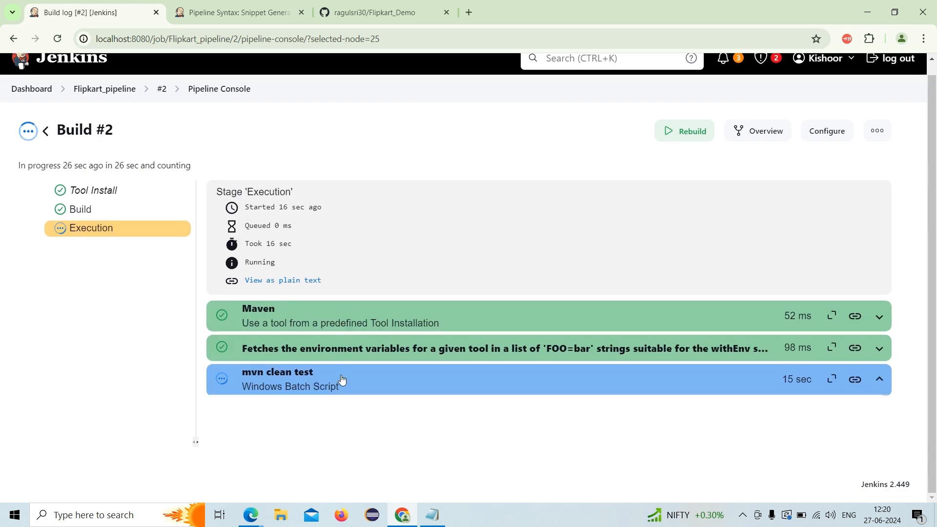
pyautogui.click(341, 380)
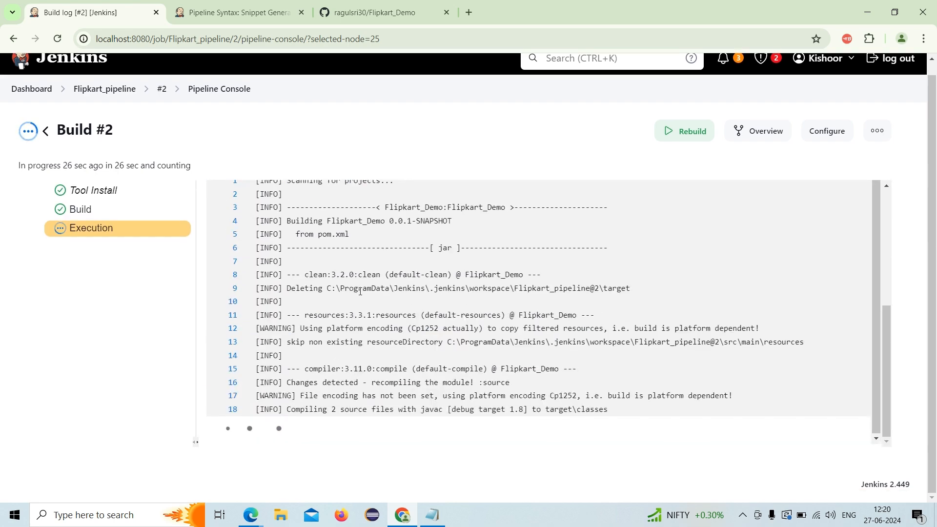
pyautogui.scroll(5, 360, 292)
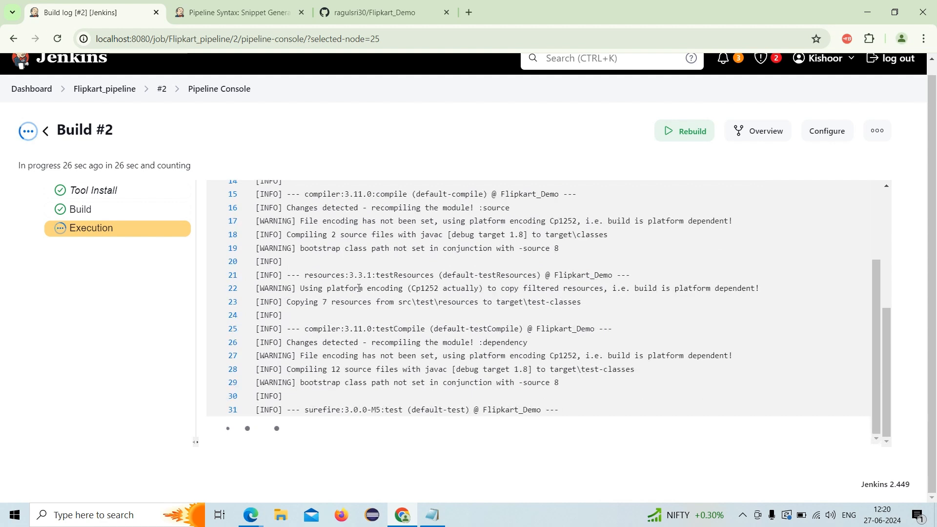
pyautogui.moveTo(345, 397)
pyautogui.mouseDown()
pyautogui.moveTo(321, 405)
pyautogui.moveTo(291, 385)
pyautogui.moveTo(330, 386)
pyautogui.mouseUp()
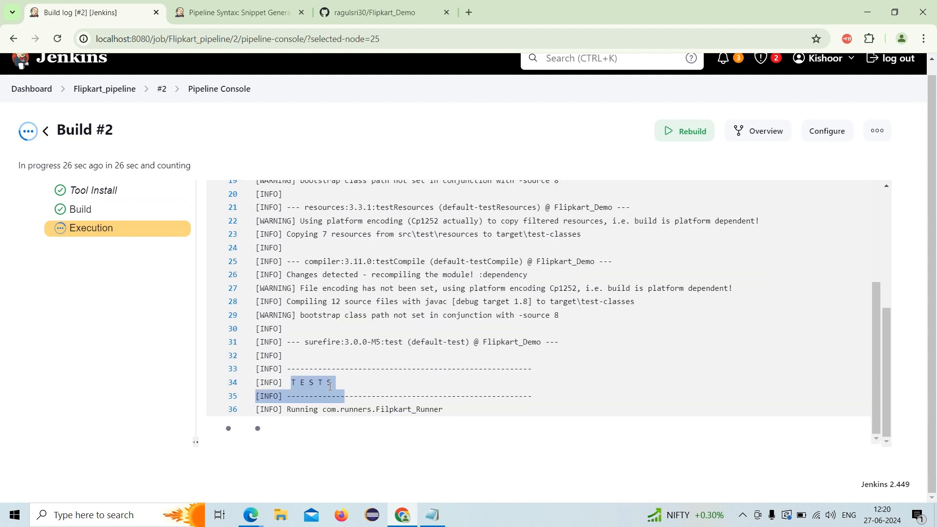
pyautogui.click(577, 370)
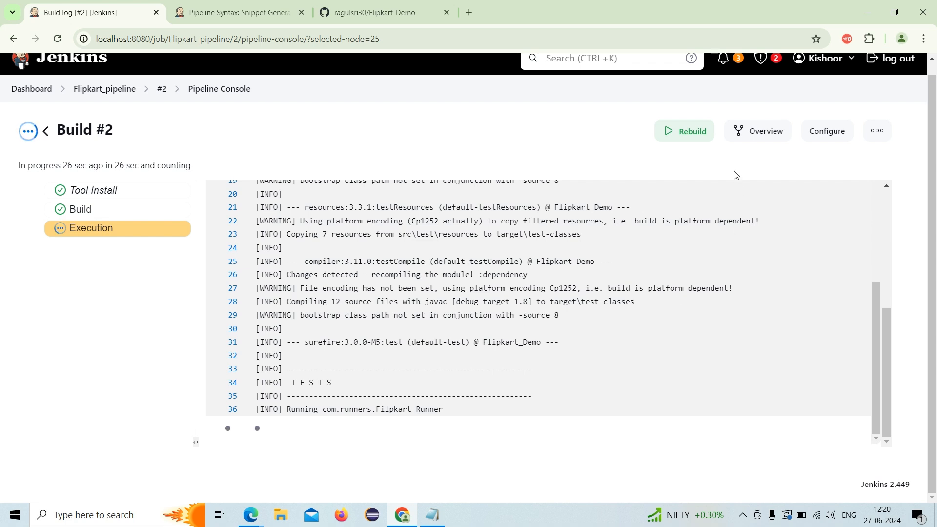
# - Open the pipeline overview of build #2 and start a rebuild from it
pyautogui.click(752, 138)
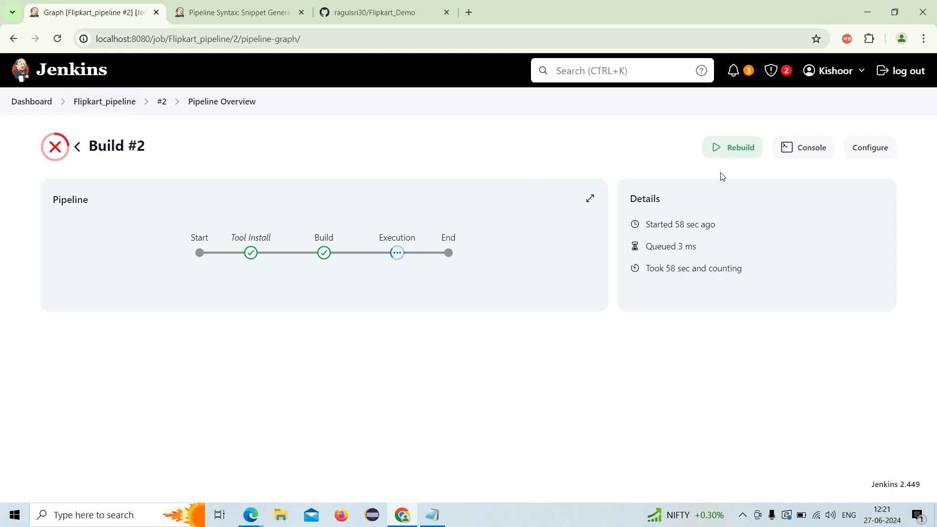
pyautogui.click(724, 153)
# - Examine build #2's Execution console log for the failing test, the Add to cart XPath and the closing Maven errors
pyautogui.click(792, 153)
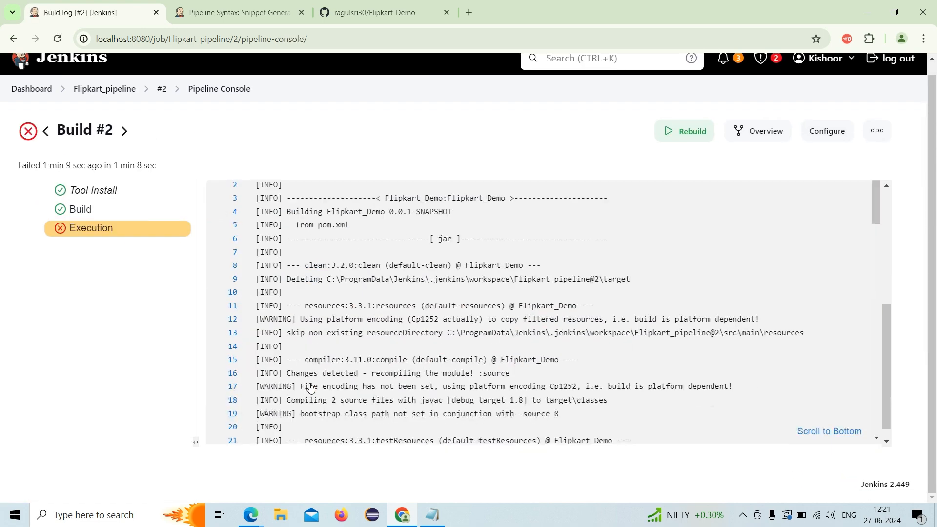
pyautogui.scroll(-5, 336, 335)
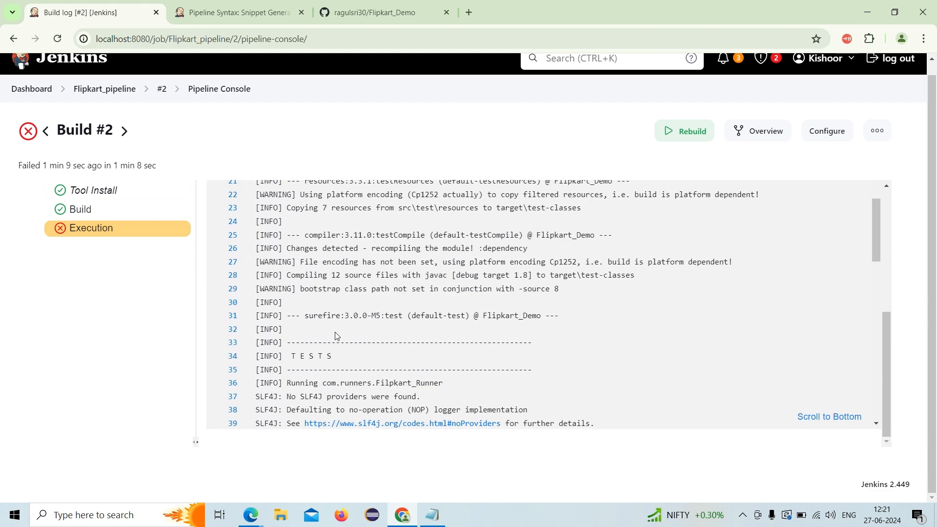
pyautogui.scroll(-4, 335, 334)
pyautogui.scroll(-3, 336, 335)
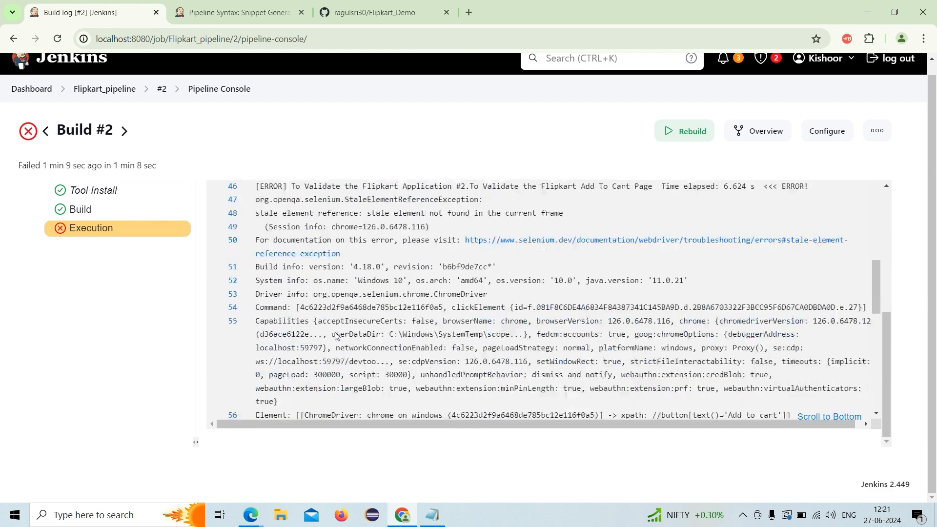
pyautogui.scroll(-1, 336, 334)
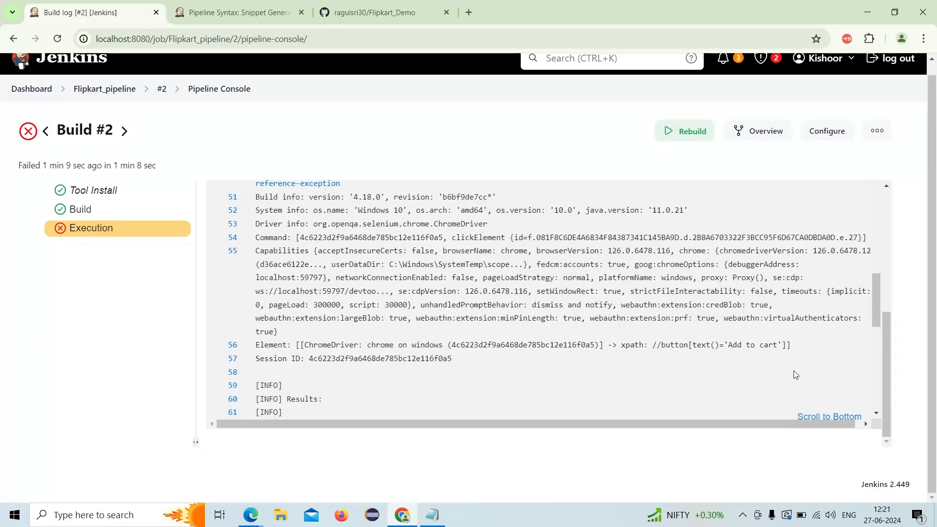
pyautogui.moveTo(792, 345); pyautogui.dragTo(654, 352)
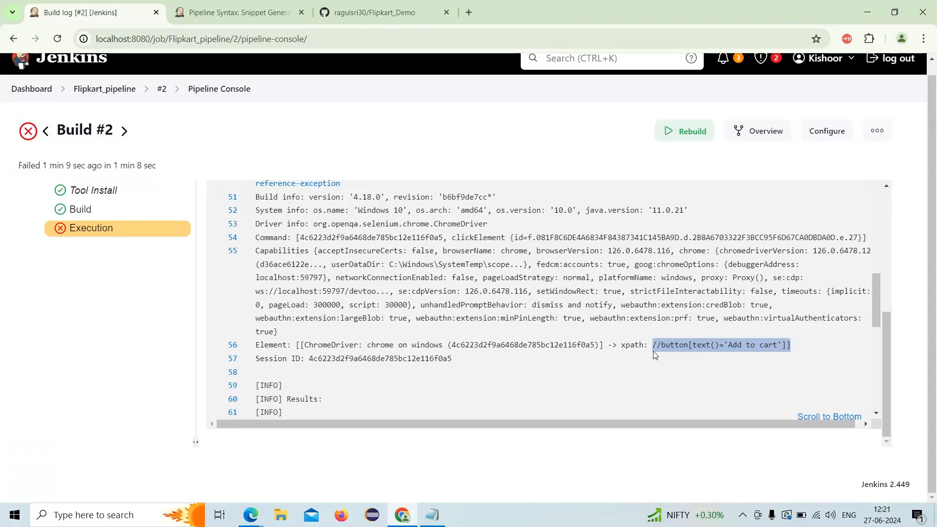
pyautogui.click(613, 405)
pyautogui.scroll(-5, 494, 354)
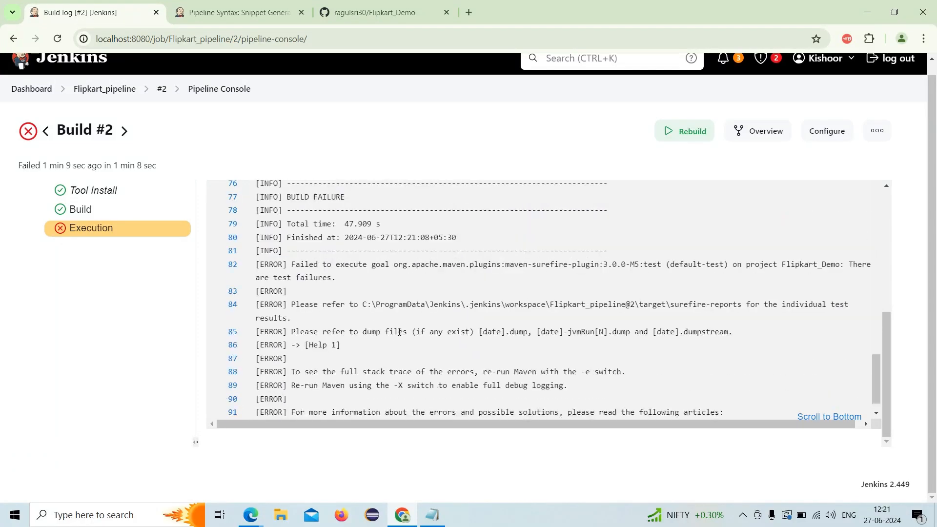
# - Return to the Flipkart_pipeline job, check its build history and bring up the stage graphs of all builds
pyautogui.click(112, 95)
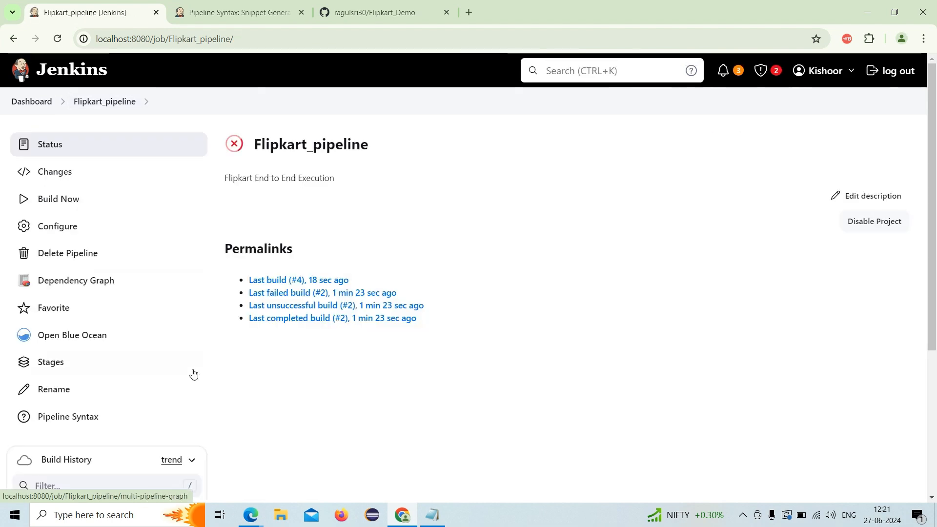
pyautogui.scroll(-5, 51, 366)
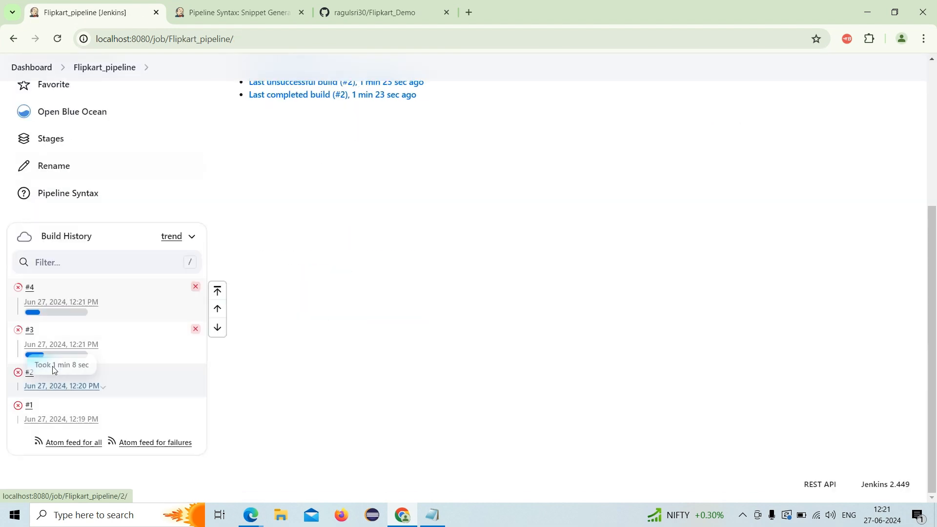
pyautogui.scroll(3, 54, 259)
pyautogui.click(50, 260)
pyautogui.scroll(-1, 306, 342)
pyautogui.scroll(-2, 306, 341)
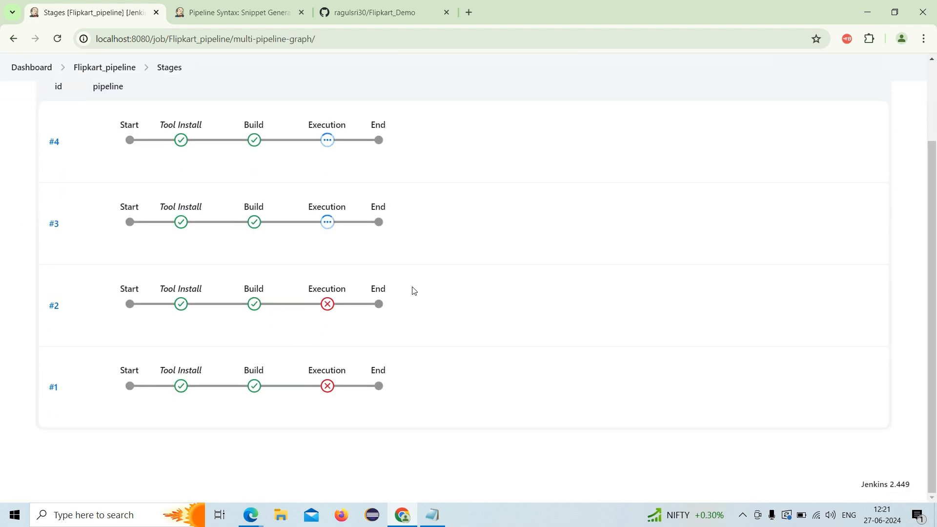
# - Compare the Tool Install, Build and Execution stage statuses across builds #1 to #4
pyautogui.scroll(1, 415, 291)
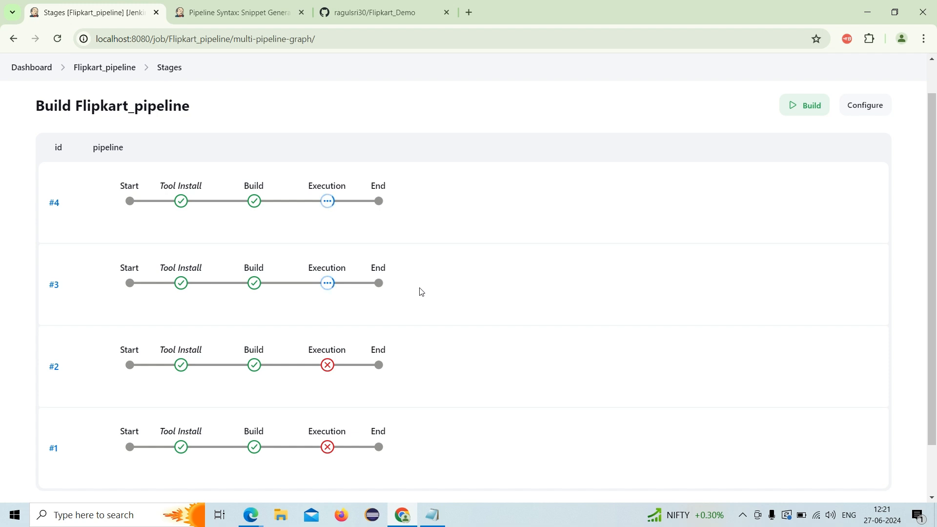
pyautogui.scroll(-1, 422, 292)
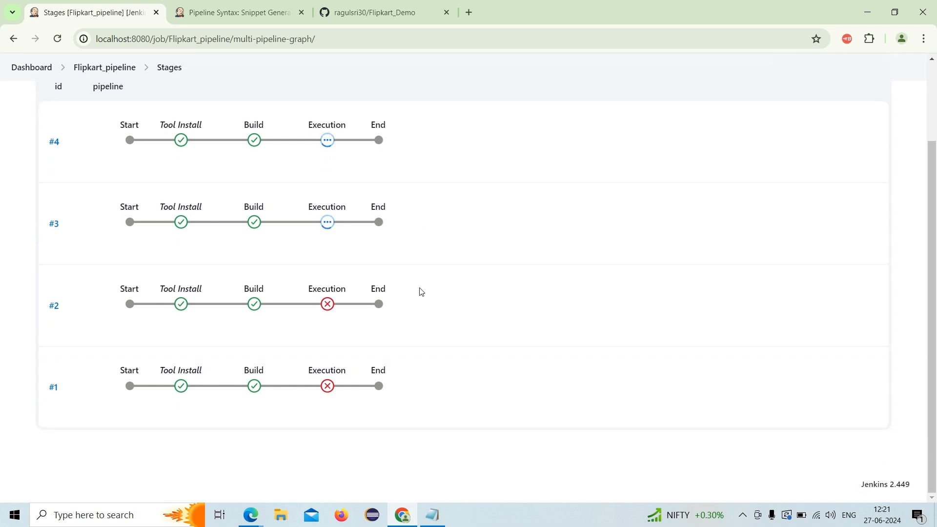
pyautogui.scroll(2, 422, 292)
pyautogui.scroll(-1, 422, 291)
pyautogui.scroll(1, 421, 292)
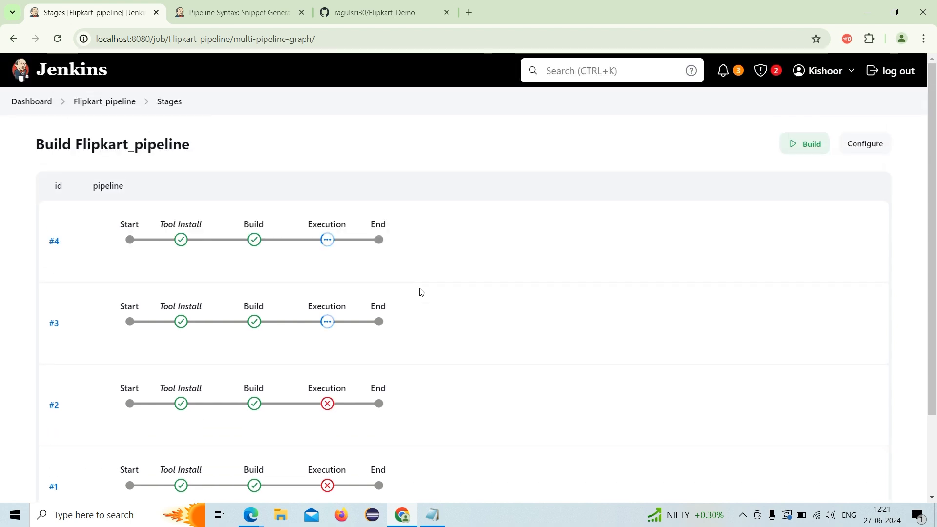
pyautogui.scroll(-1, 421, 292)
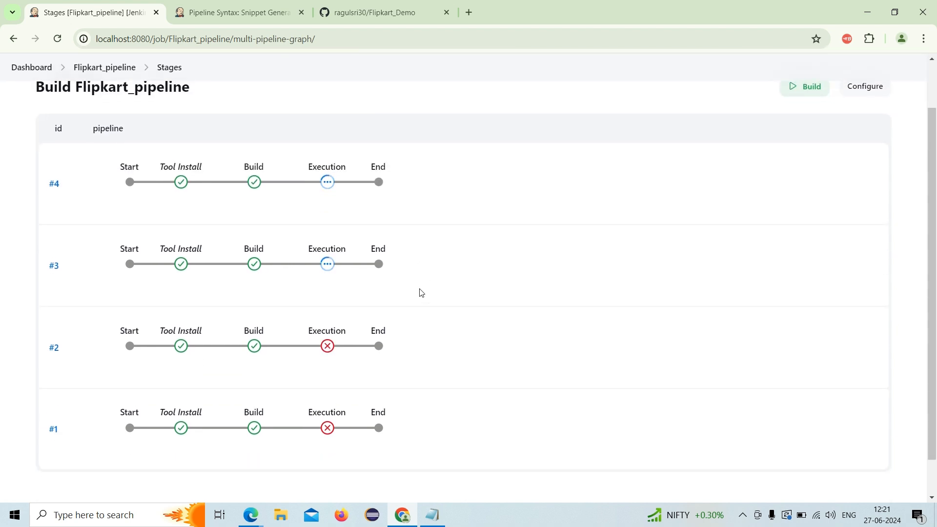
pyautogui.scroll(1, 421, 291)
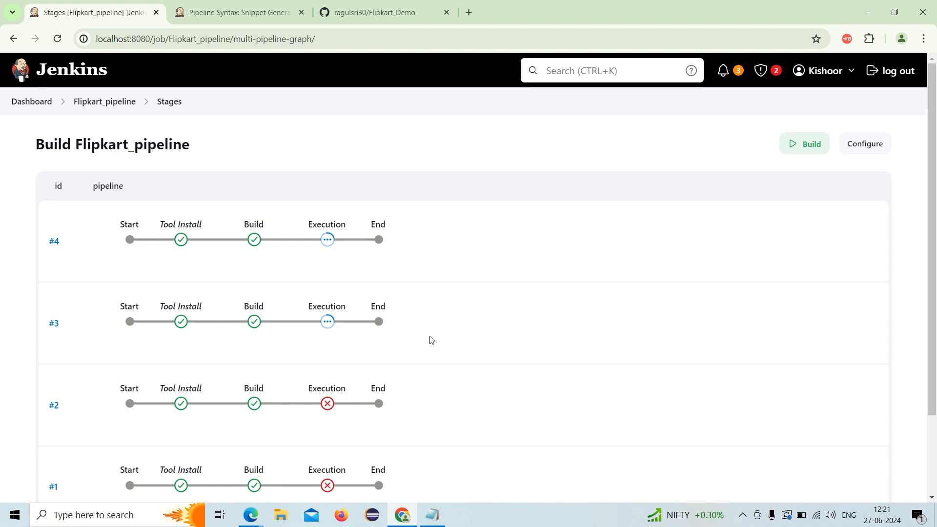
pyautogui.scroll(-1, 431, 340)
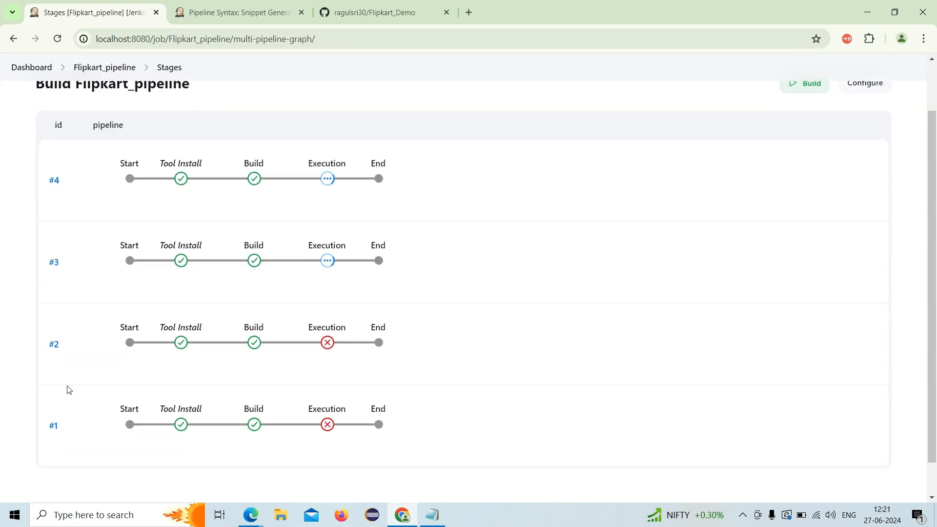
pyautogui.moveTo(67, 410); pyautogui.dragTo(62, 232)
pyautogui.click(502, 305)
pyautogui.scroll(1, 502, 306)
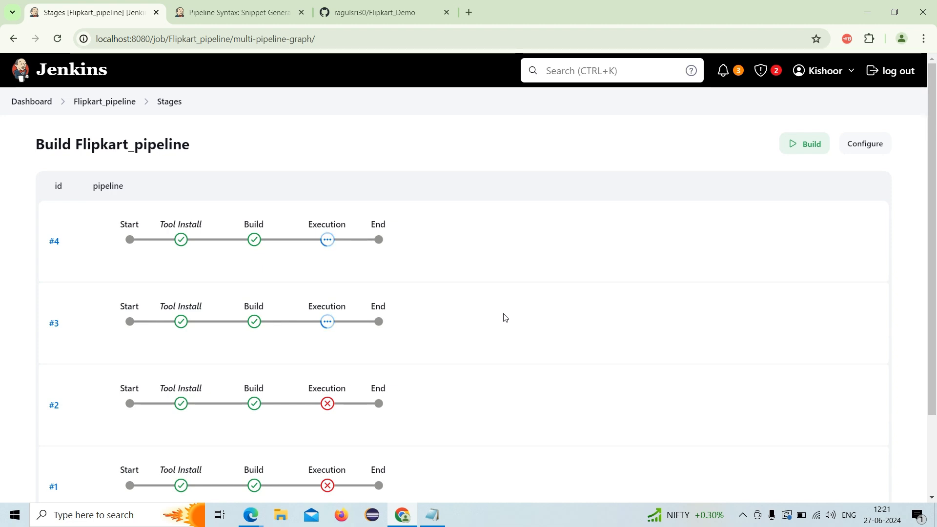
pyautogui.scroll(-1, 504, 317)
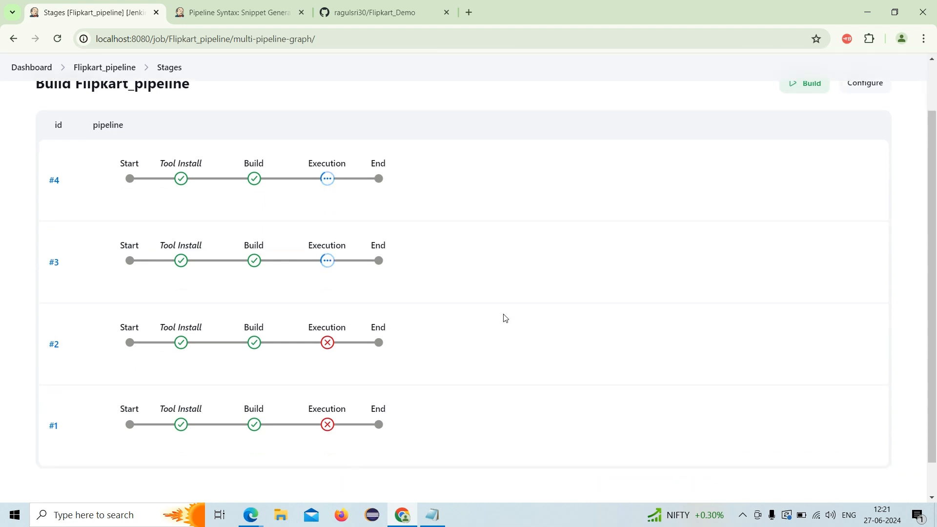
pyautogui.scroll(1, 505, 318)
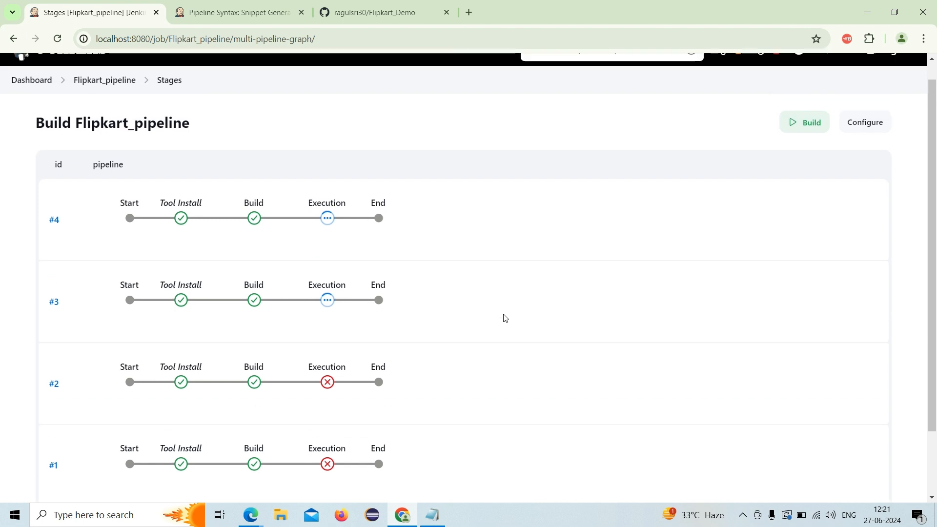